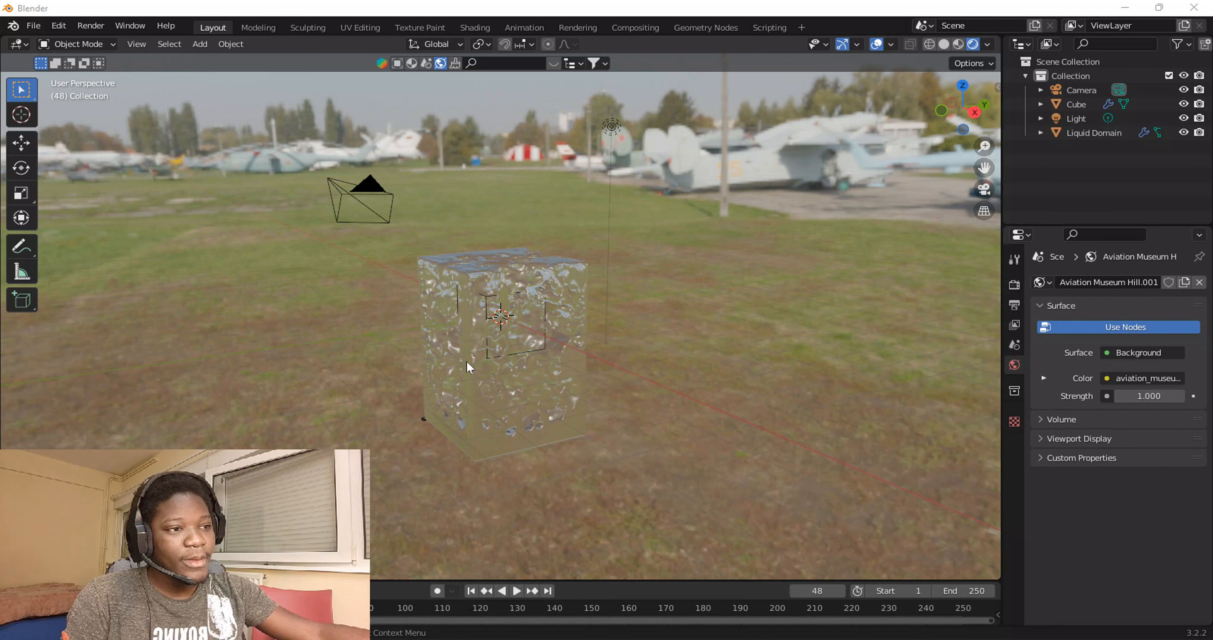
Step: Delete the existing Glass BSDF node from the Liquid Domain's material in the Shading workspace
left_click(522, 313)
scroll(523, 320, "up", 1)
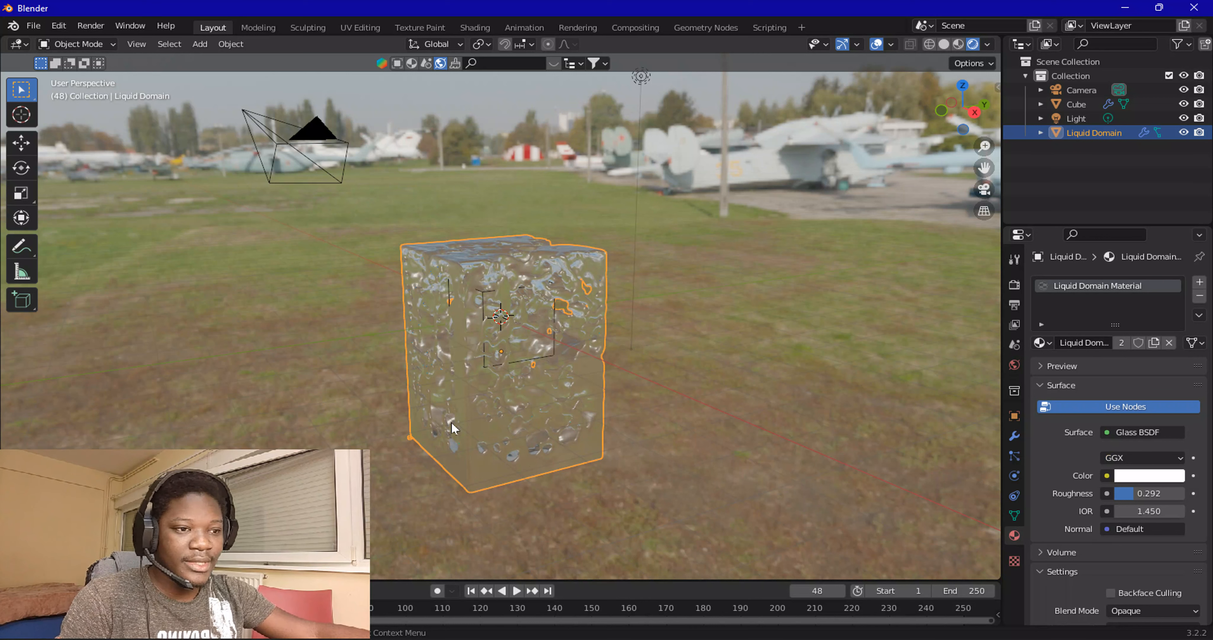
left_click(471, 26)
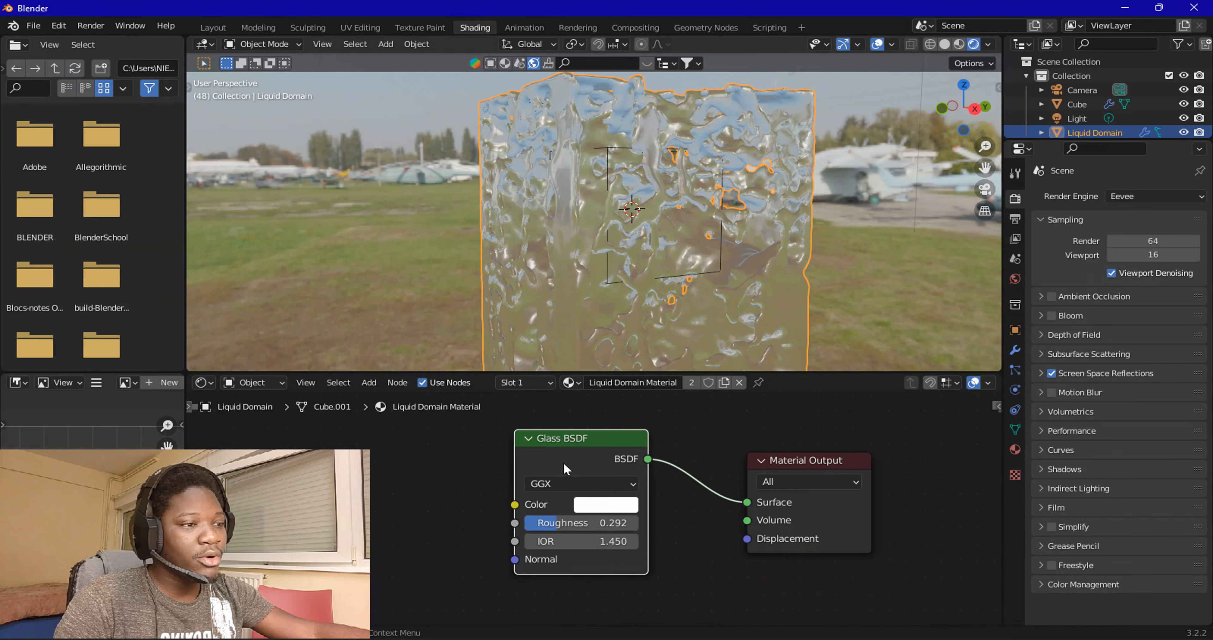
left_click_drag(563, 459, 567, 471)
key("x")
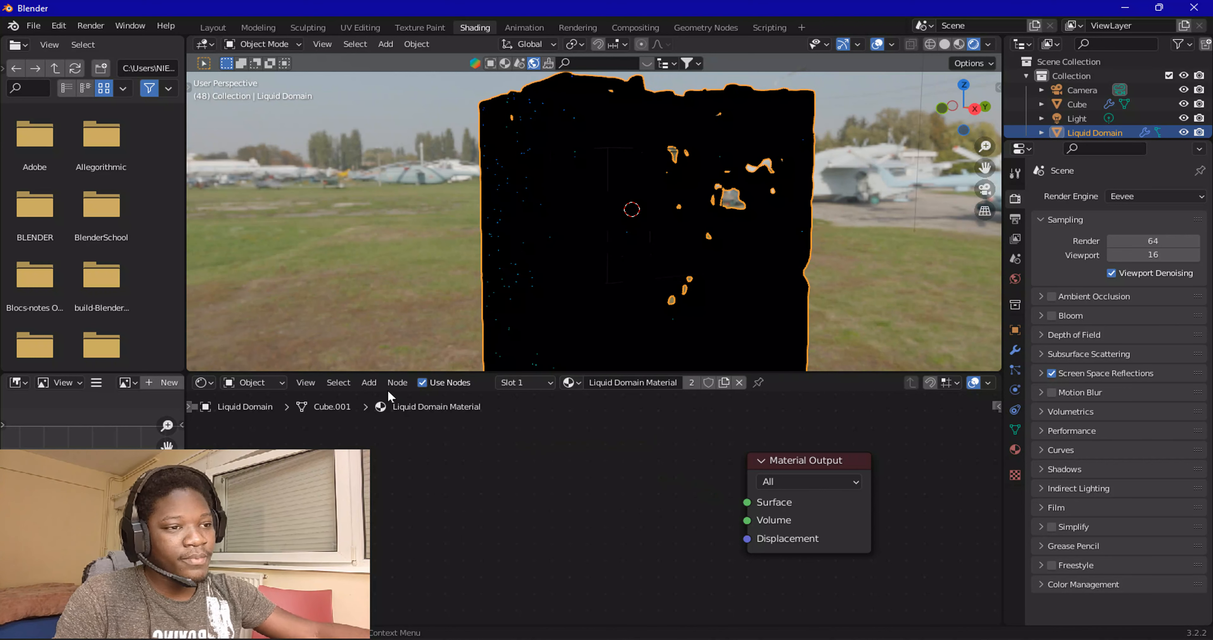
Step: Add a new Glass BSDF shader node and connect its output to the Surface input of the Material Output
left_click(369, 383)
mouse_move(405, 448)
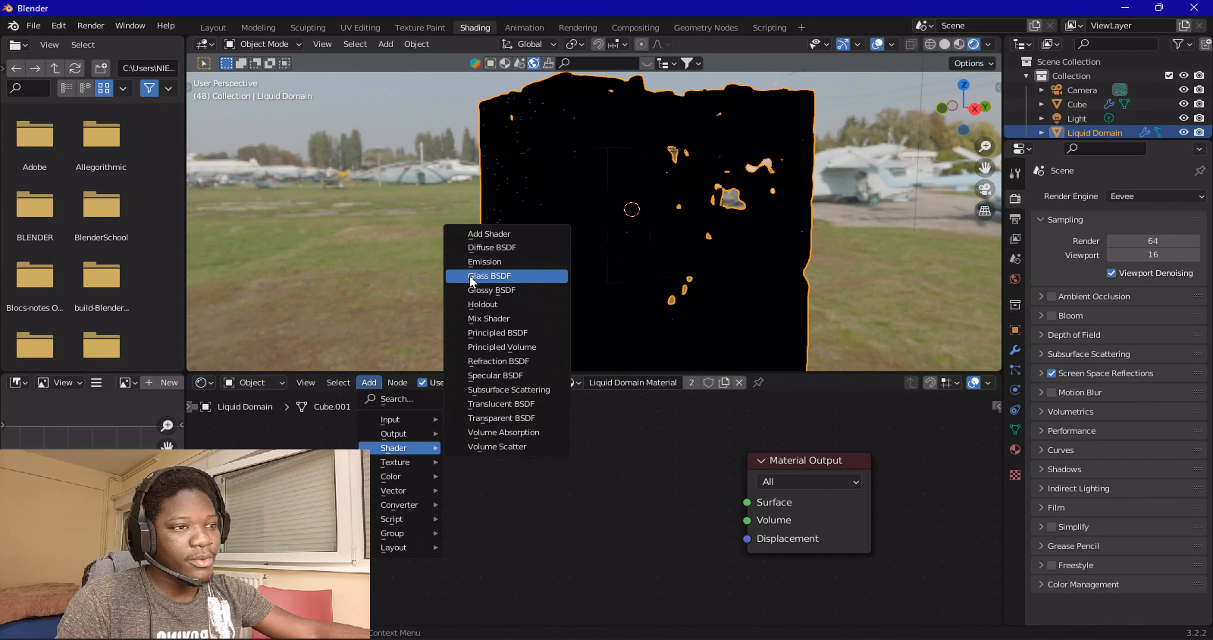
left_click(512, 277)
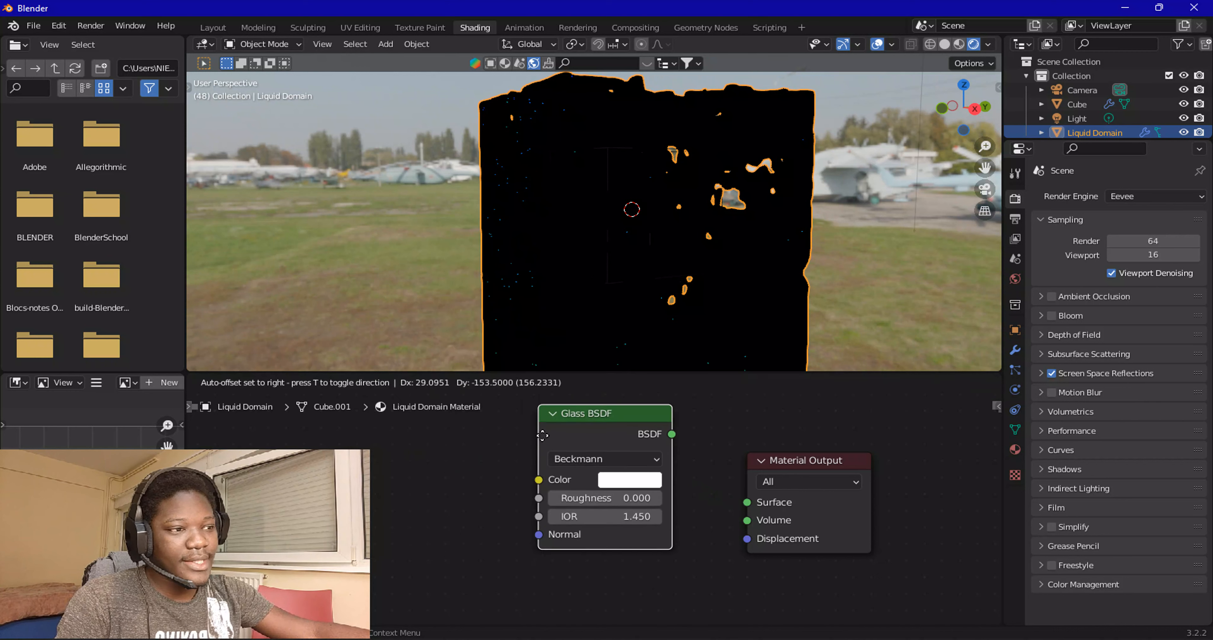
left_click(528, 449)
left_click_drag(659, 476, 747, 505)
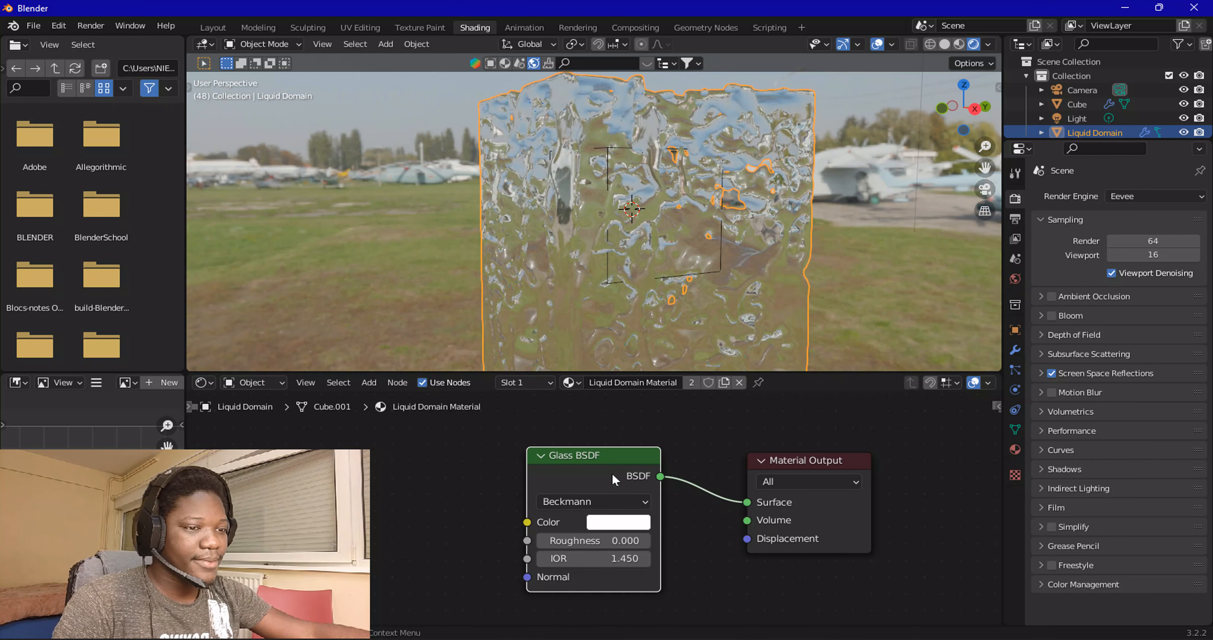
left_click_drag(611, 471, 610, 502)
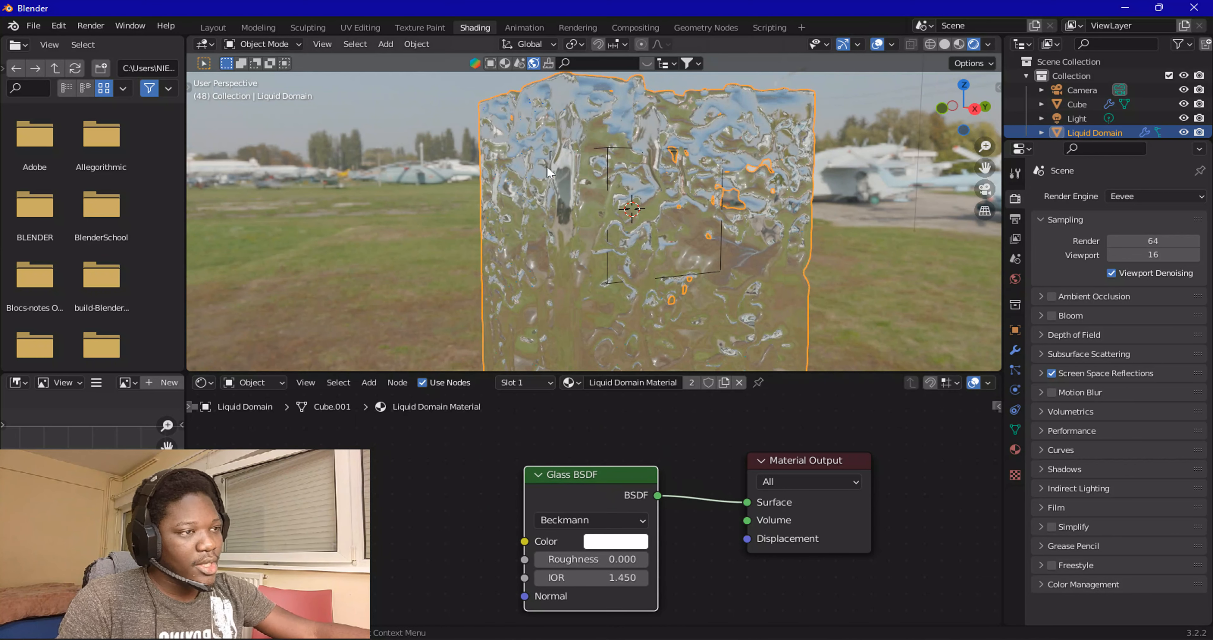
Step: Set the Glass BSDF roughness to about 0.054 and inspect the liquid's surface
mouse_move(655, 205)
middle_mouse_down()
mouse_move(623, 245)
mouse_move(671, 200)
middle_mouse_up()
scroll(671, 200, "up", 3)
mouse_move(580, 559)
left_mouse_down()
mouse_move(601, 560)
mouse_move(547, 560)
left_mouse_up()
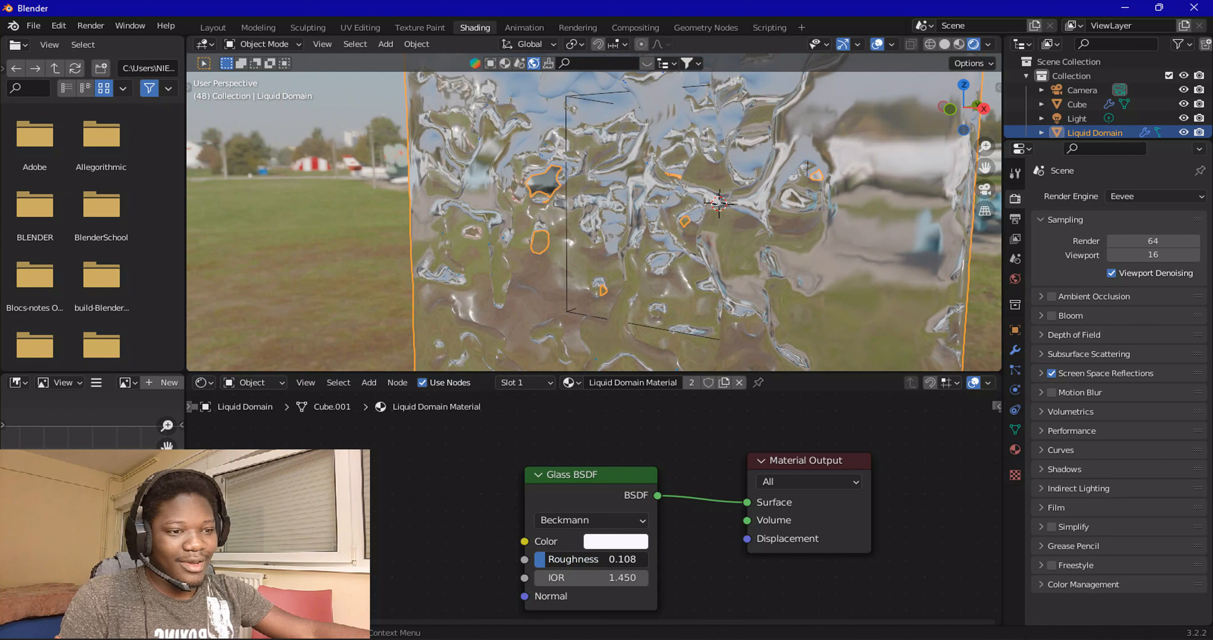
left_click(561, 522)
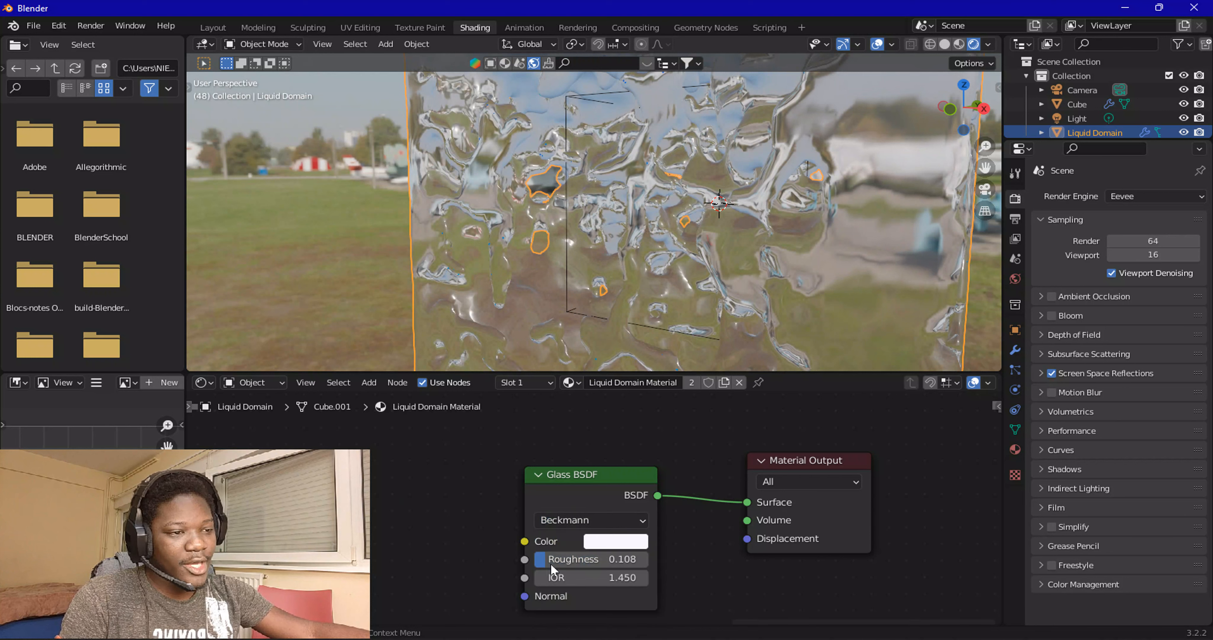
left_click(555, 525)
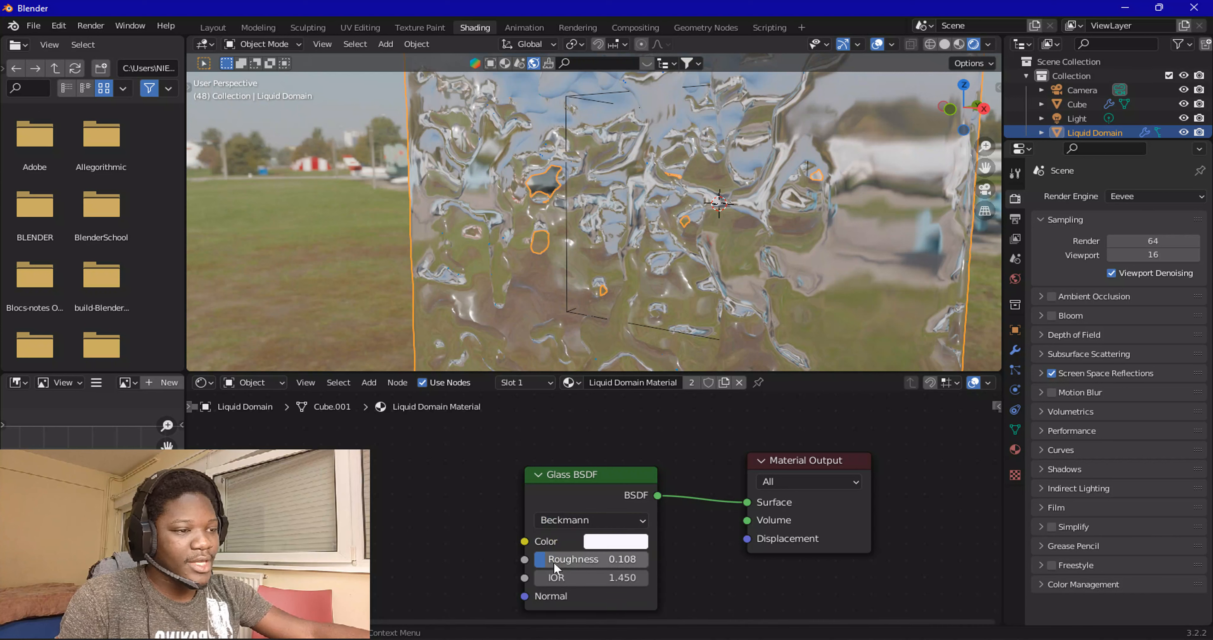
mouse_move(554, 562)
left_mouse_down()
mouse_move(581, 562)
mouse_move(546, 563)
left_mouse_up()
scroll(751, 201, "down", 2)
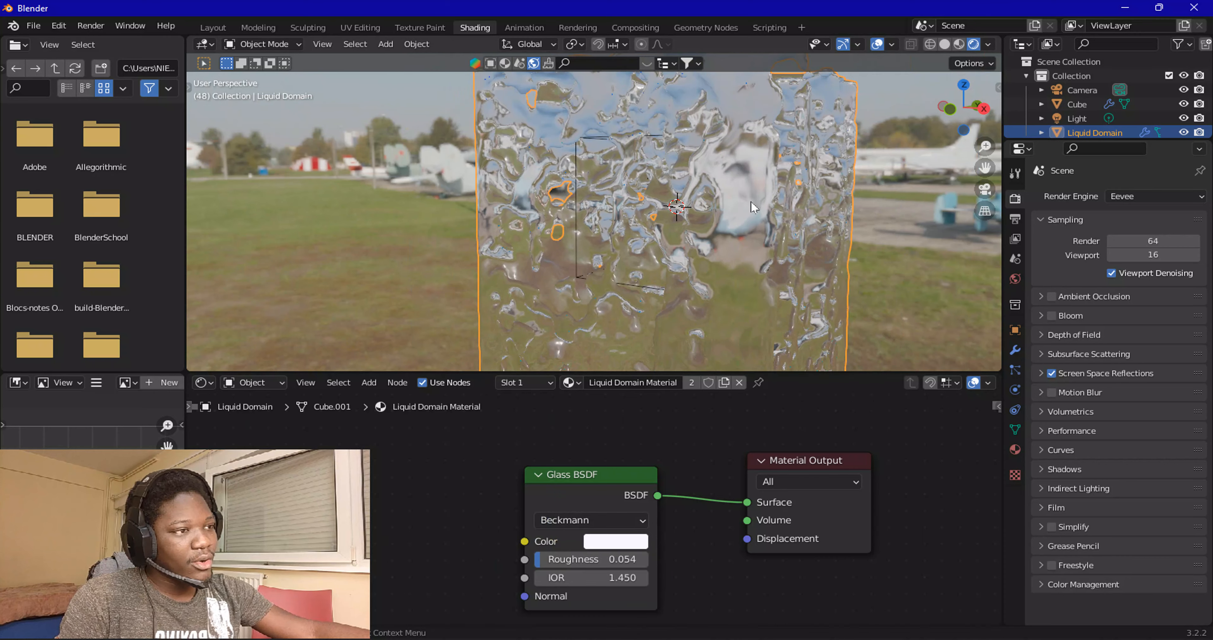
middle_click_drag(750, 201, 767, 228)
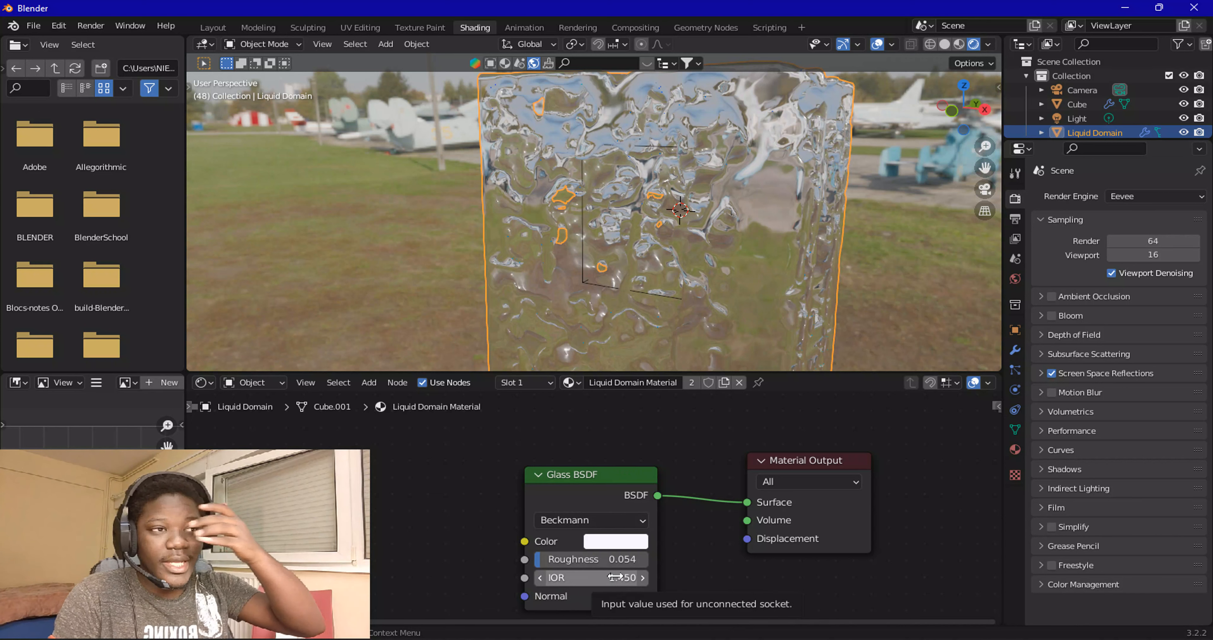
Step: Set the Glass BSDF node's IOR to 1.33 and check the refraction in the liquid
left_click(559, 580)
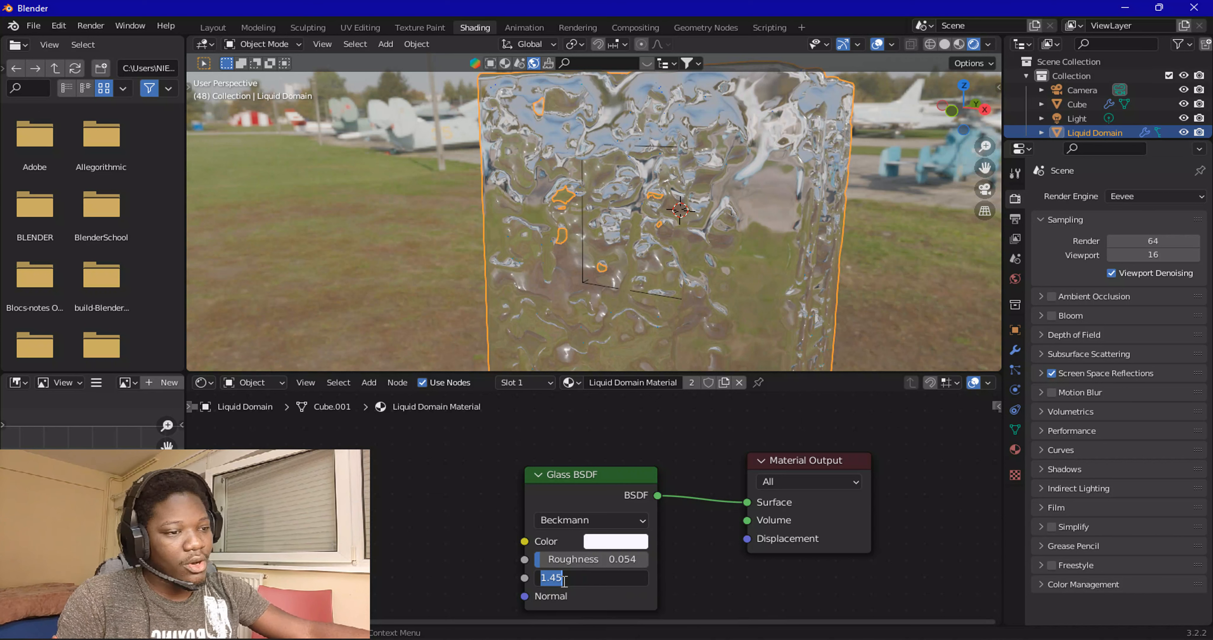
type("1.33")
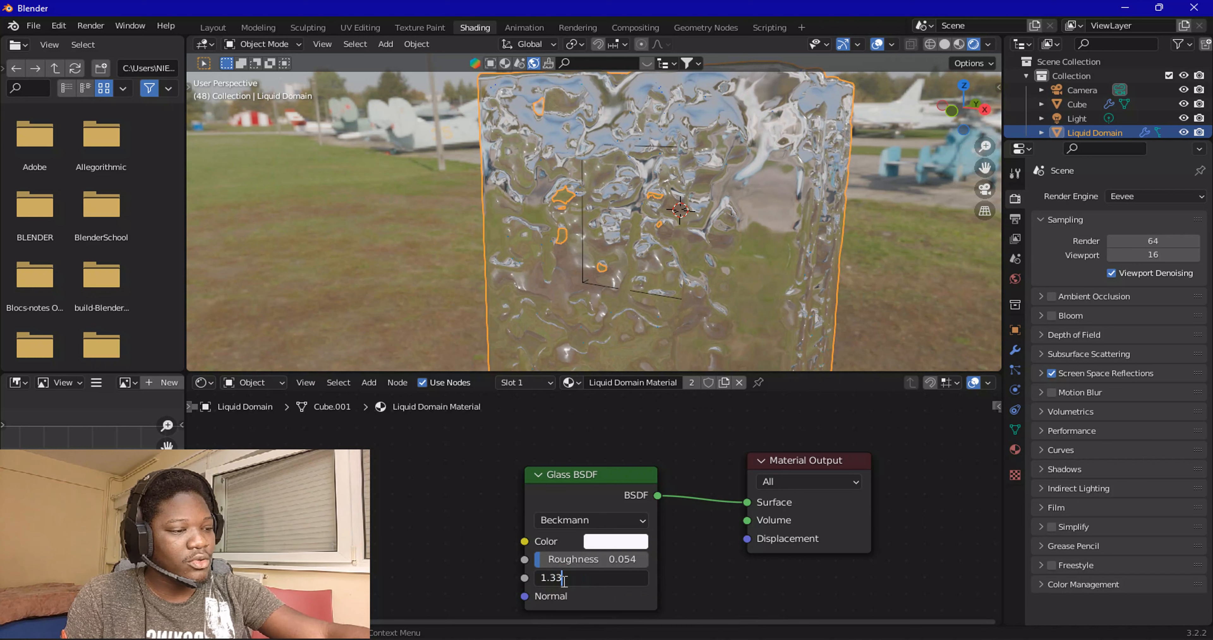
key("Return")
mouse_move(655, 264)
middle_mouse_down()
mouse_move(647, 273)
mouse_move(658, 253)
mouse_move(678, 269)
mouse_move(655, 253)
mouse_move(660, 263)
middle_mouse_up()
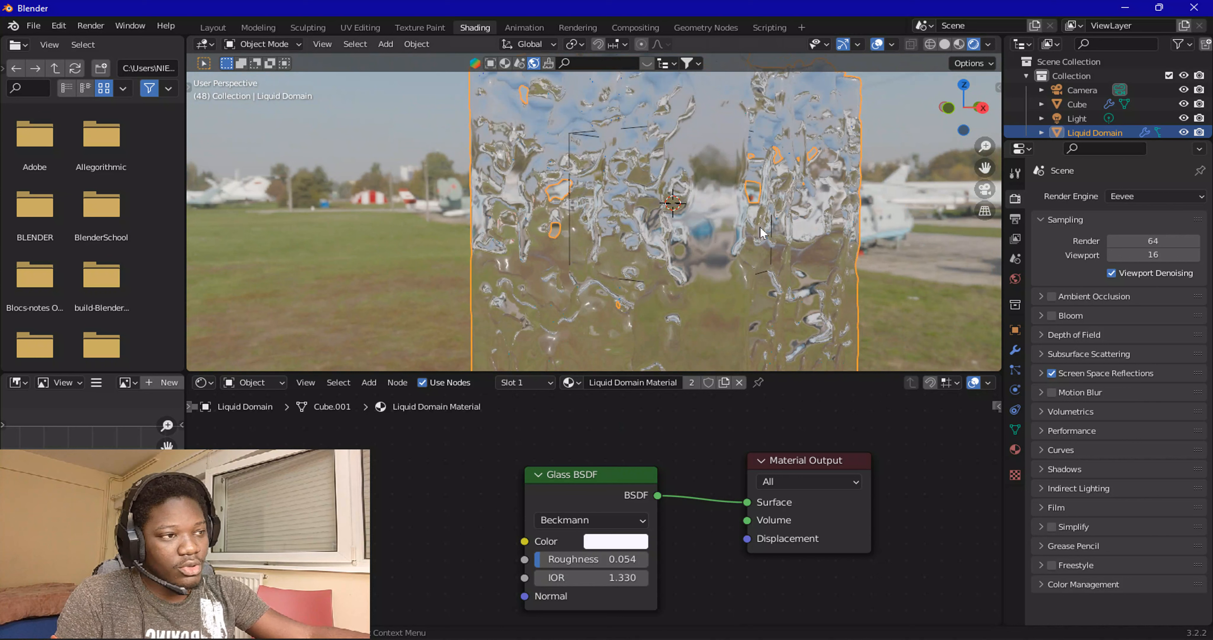
Step: Set the Glass BSDF node's IOR to 1 and inspect the liquid from another angle
left_click(589, 577)
type("1")
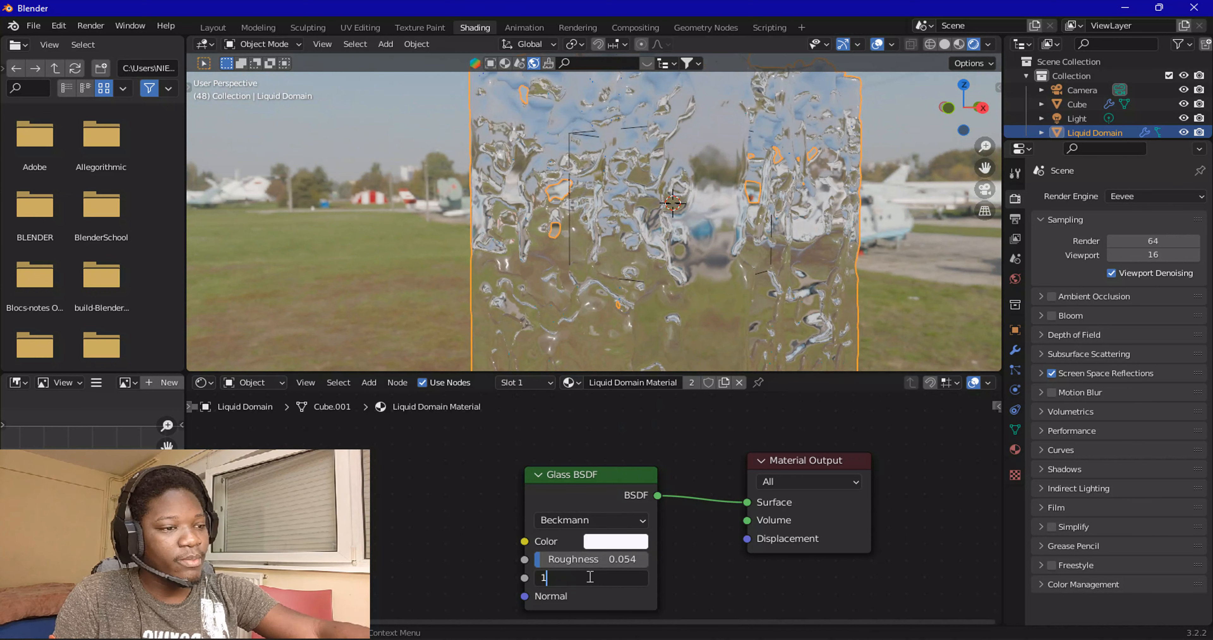
key("Return")
mouse_move(669, 193)
middle_mouse_down()
mouse_move(698, 189)
mouse_move(664, 198)
middle_mouse_up()
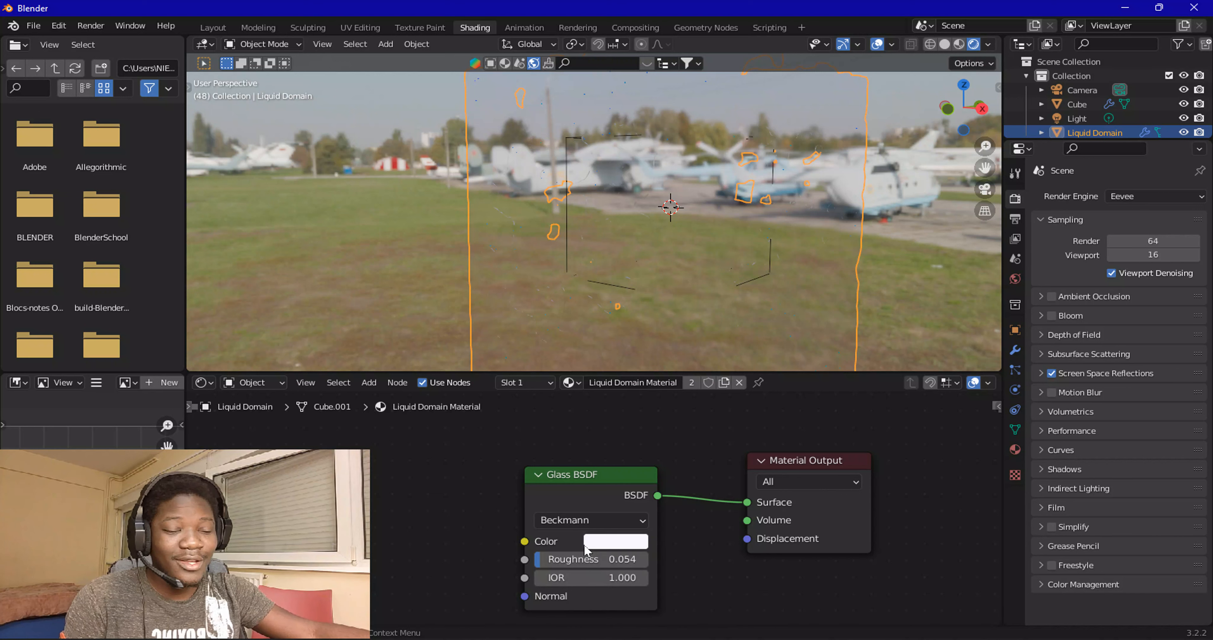
middle_click_drag(646, 283, 644, 274)
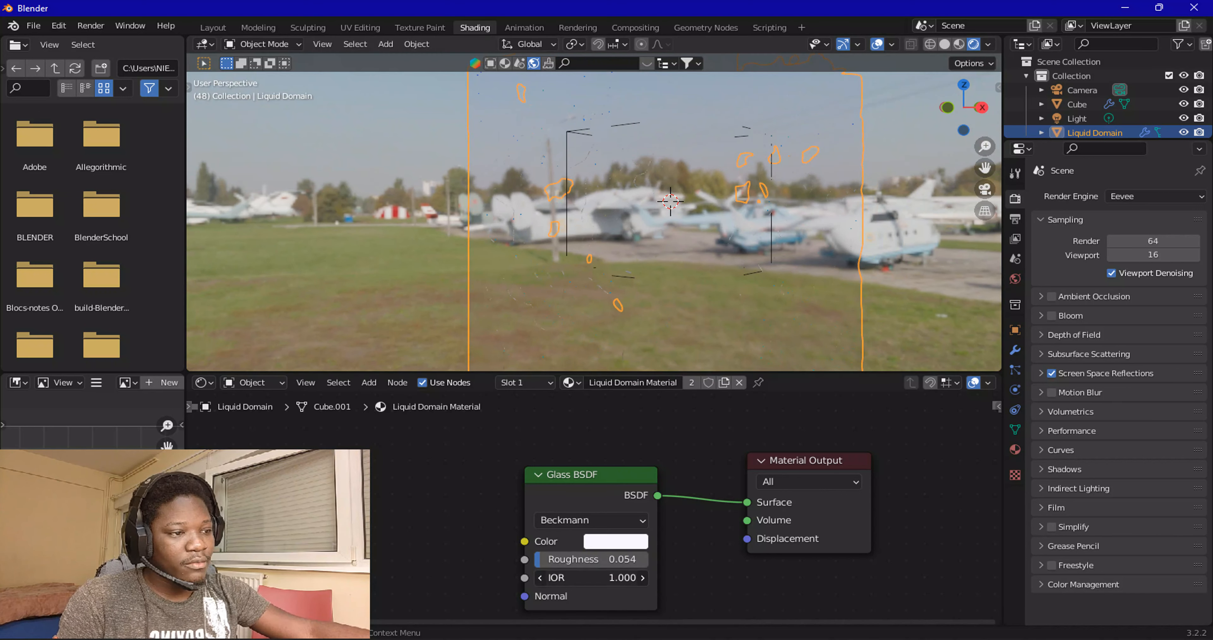
Step: Return the Glass BSDF node's IOR to 1.33 and view the liquid again
left_click(594, 576)
type("1.33")
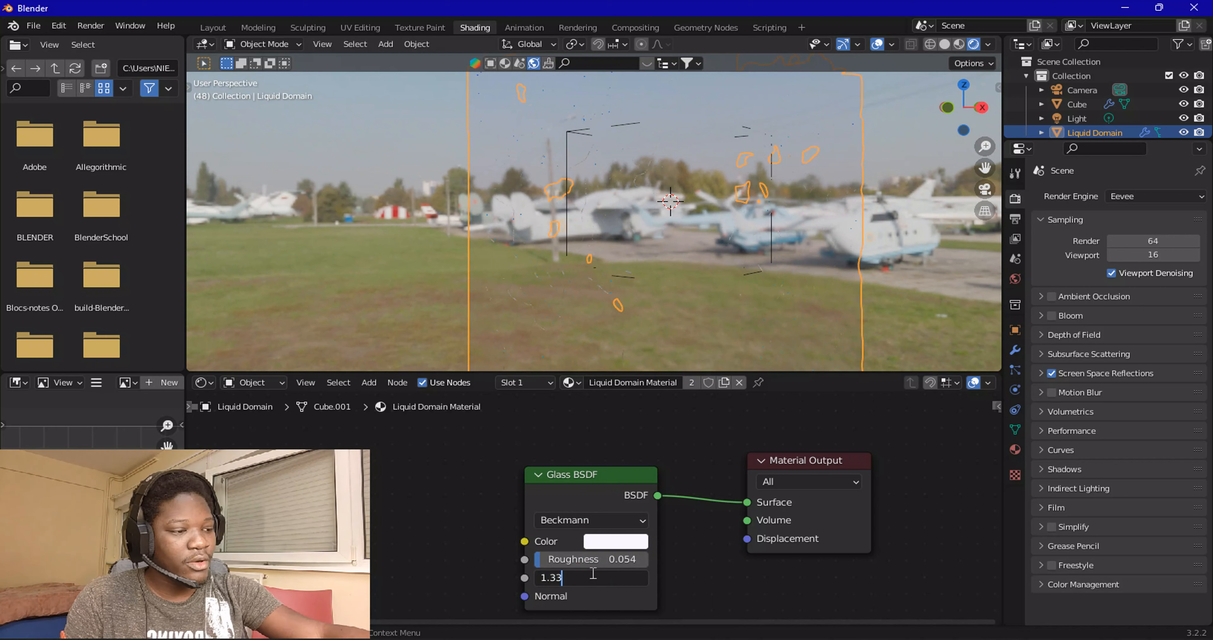
key("Return")
middle_click_drag(706, 204, 712, 172)
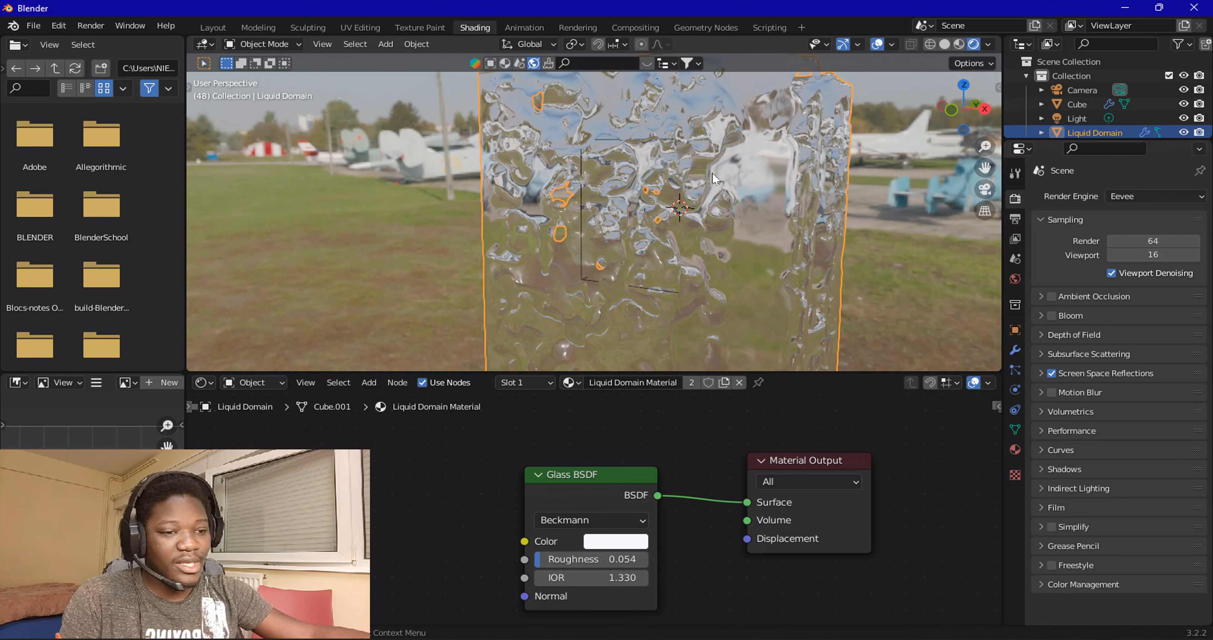
Step: Set the Glass BSDF node's IOR to 1.47 and look over the whole liquid block
left_click(568, 573)
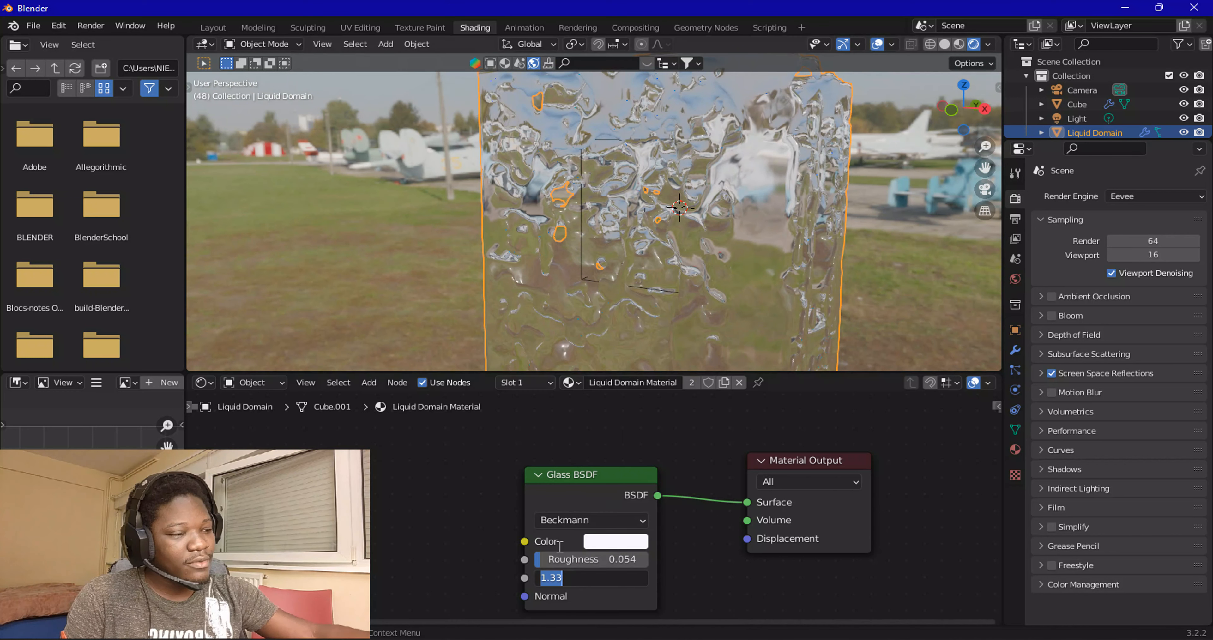
type("1.47")
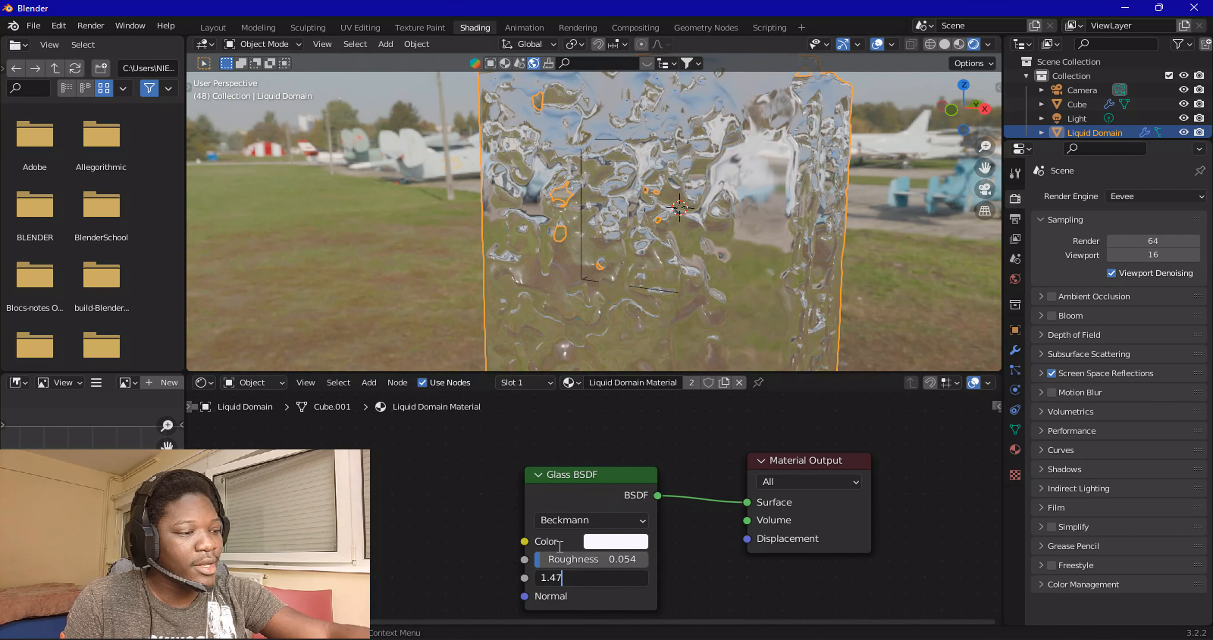
key("Return")
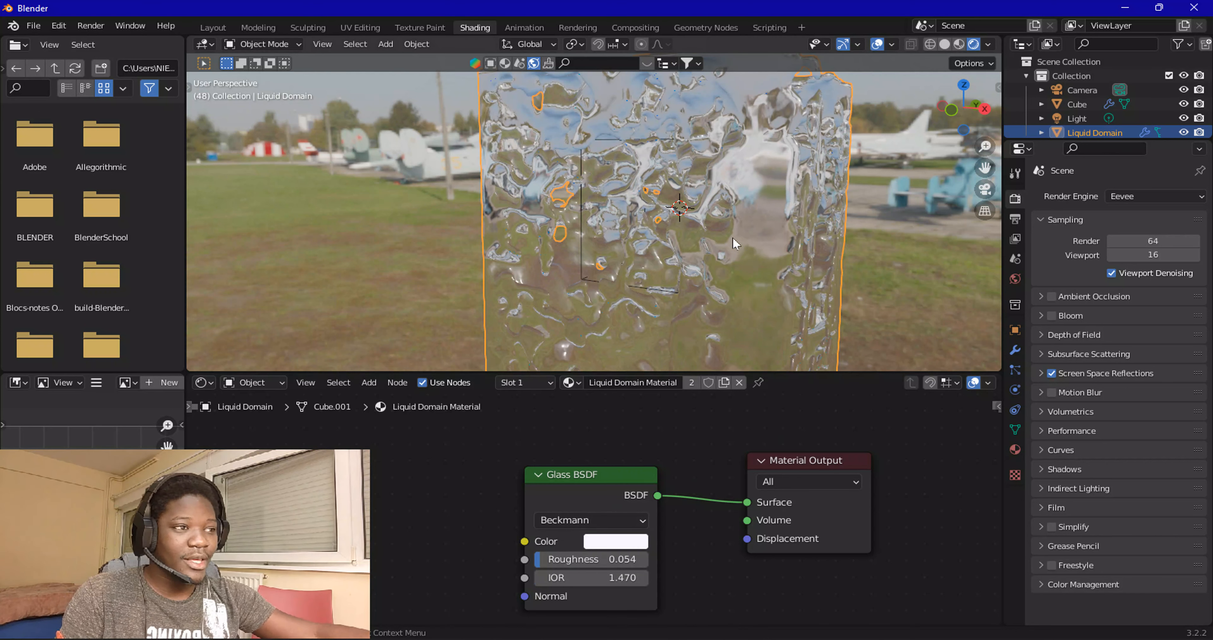
scroll(734, 230, "down", 2)
middle_click_drag(647, 250, 686, 262)
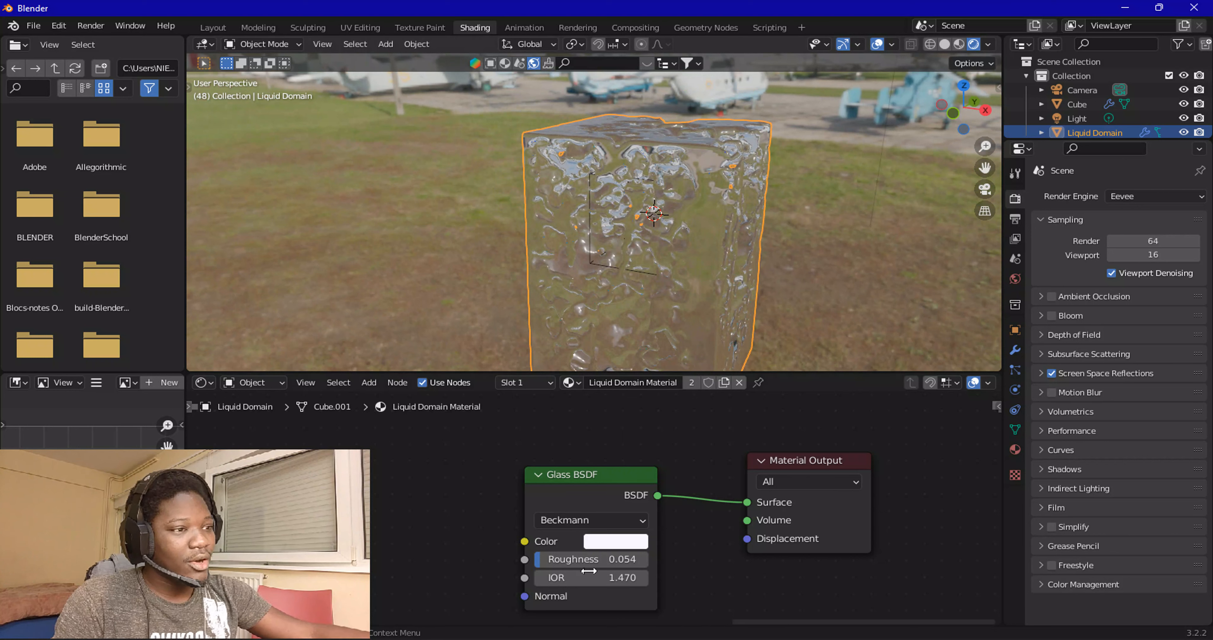
Step: Raise the Glass BSDF roughness to about 0.285 and deselect the Liquid Domain to view the result
scroll(602, 314, "up", 3)
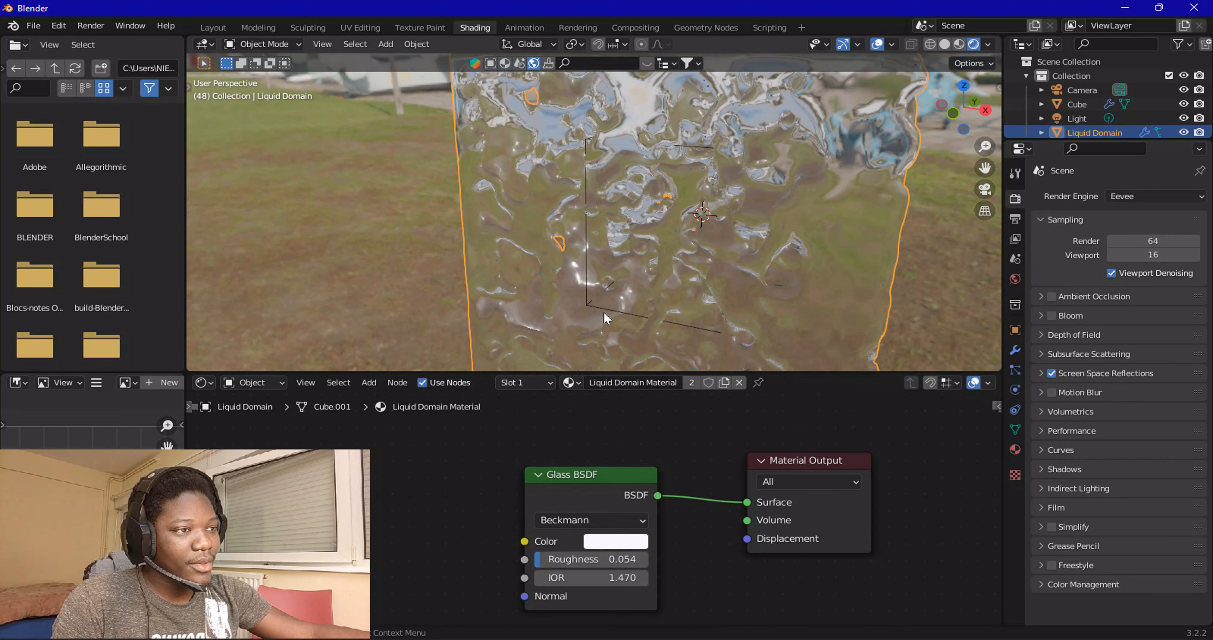
middle_click_drag(604, 311, 601, 299)
left_click_drag(558, 559, 584, 559)
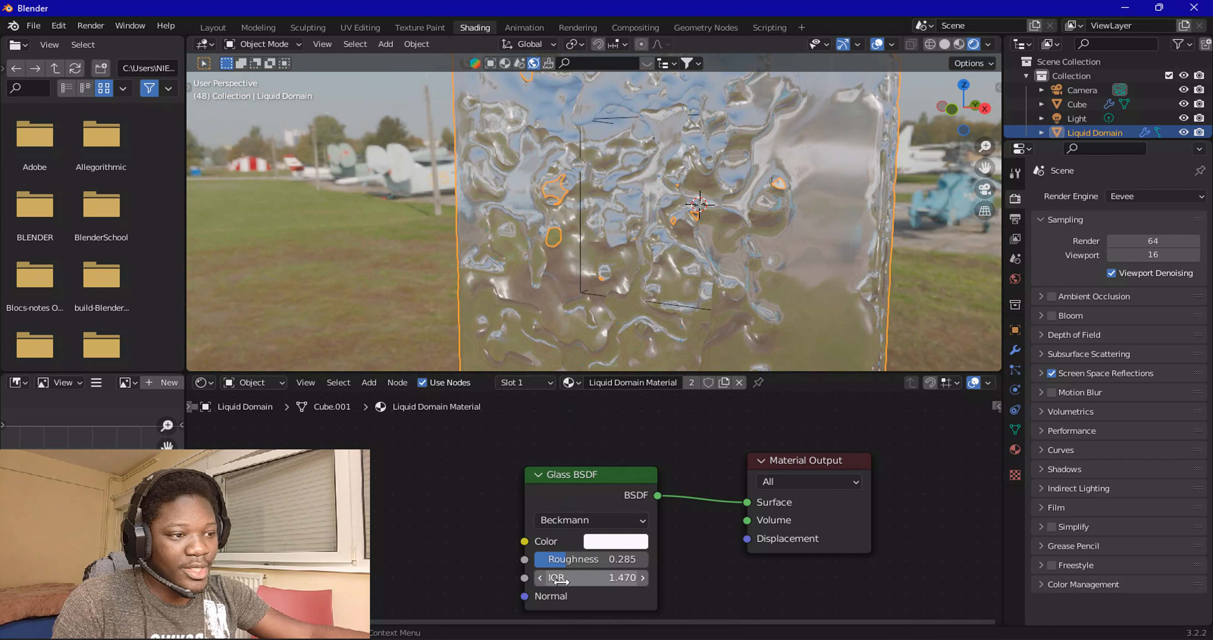
scroll(642, 209, "down", 3)
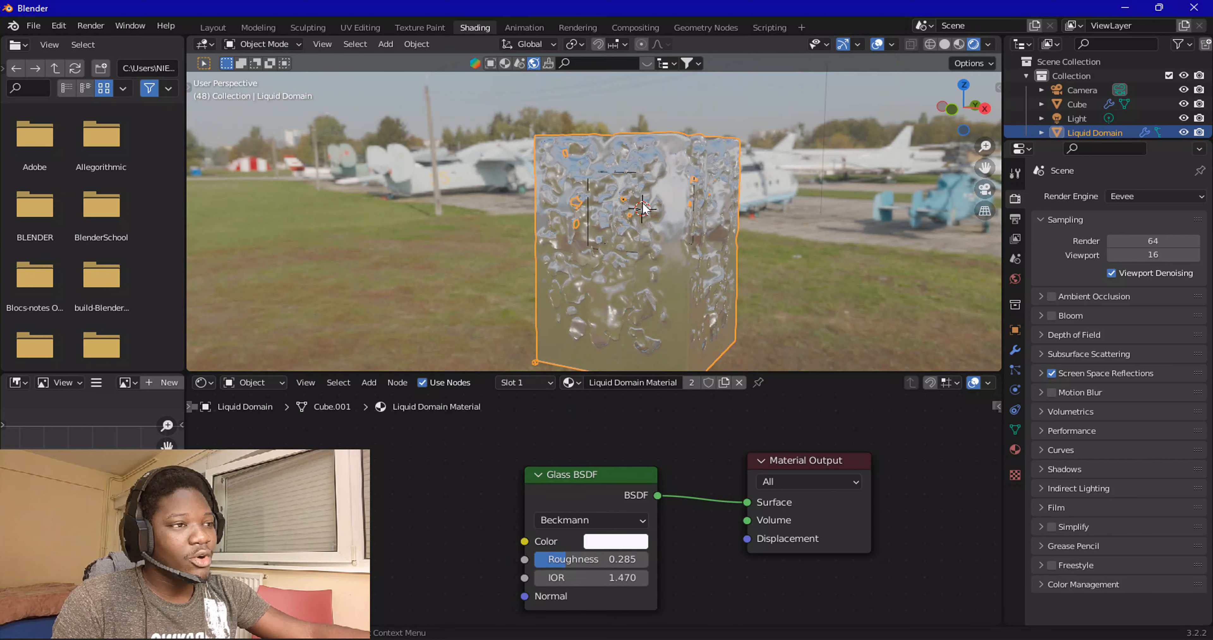
left_click(796, 214)
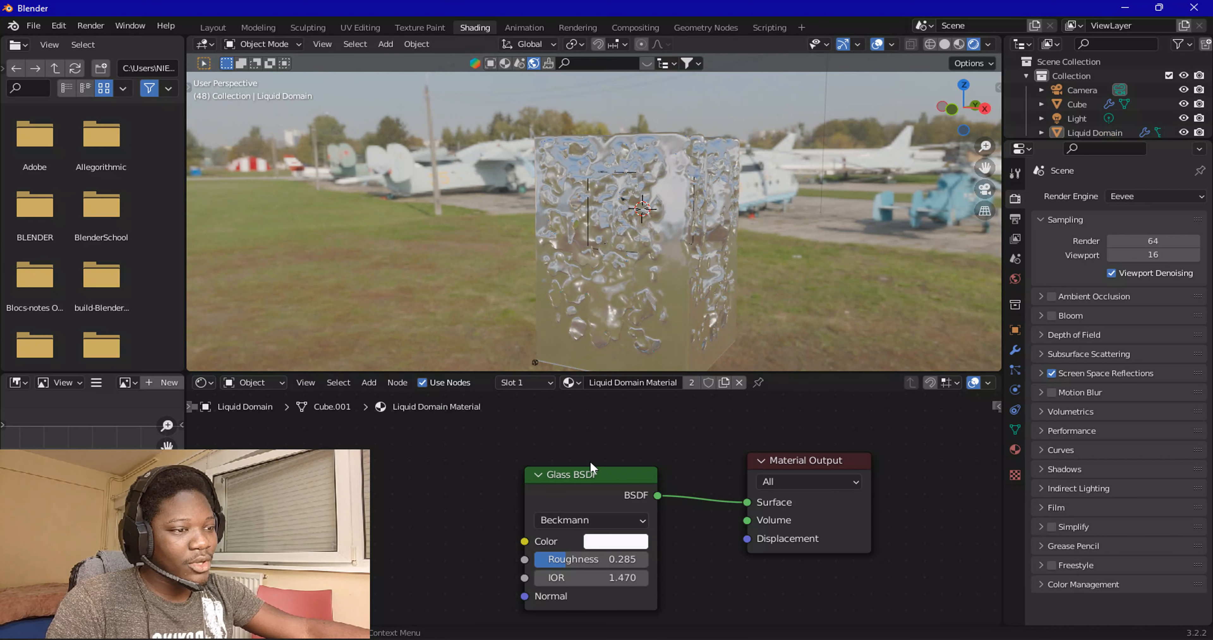
Step: Move the Glass BSDF node closer to the Material Output and place a Combine XYZ converter node before it
left_click_drag(641, 468, 692, 455)
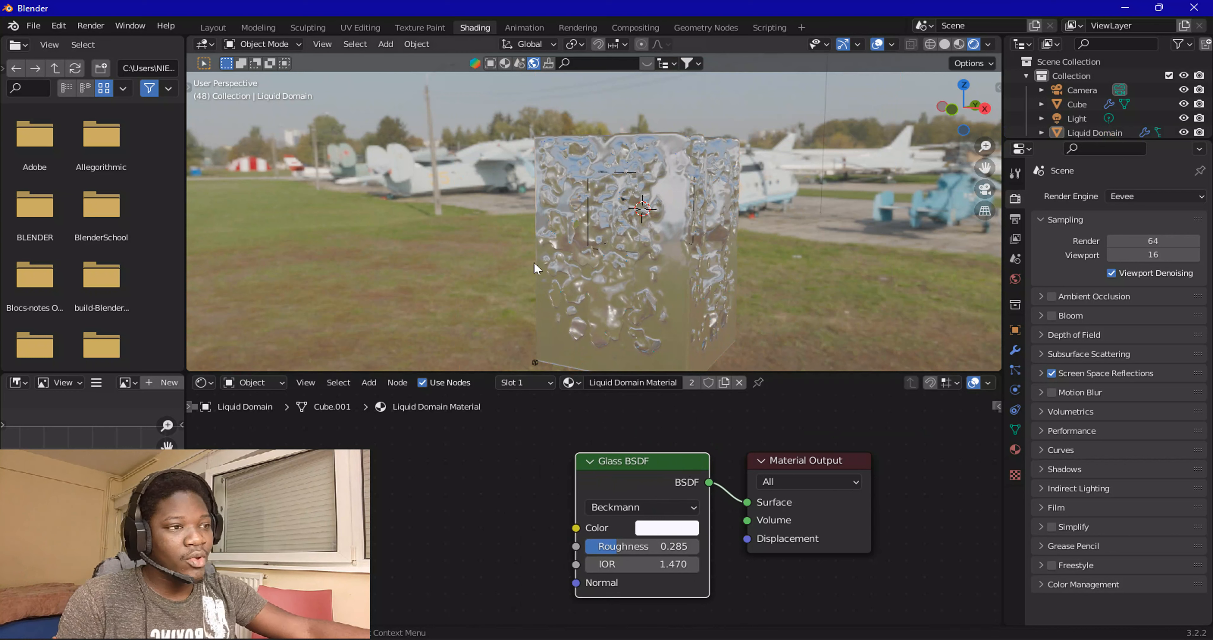
left_click(376, 381)
mouse_move(403, 505)
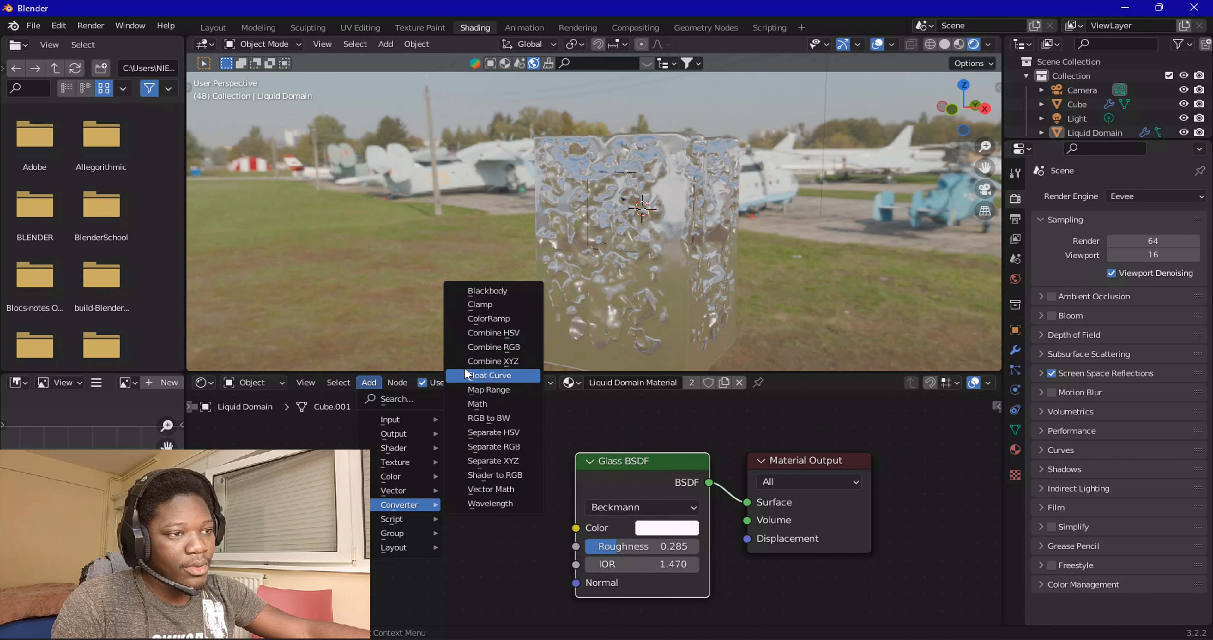
left_click(480, 361)
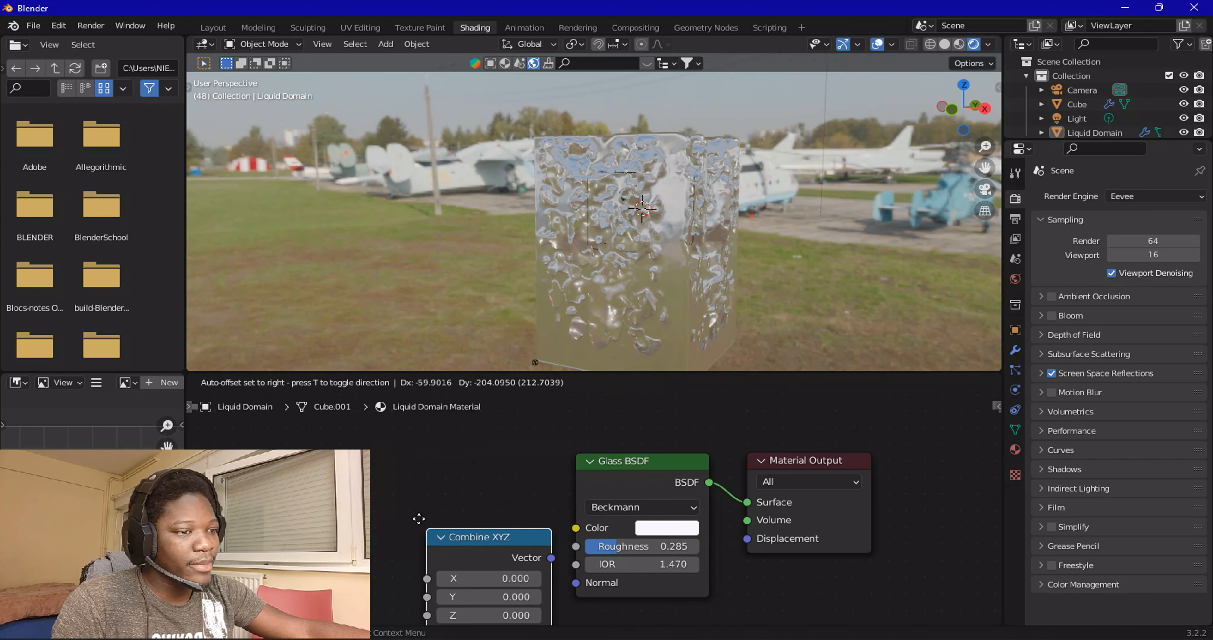
left_click(409, 503)
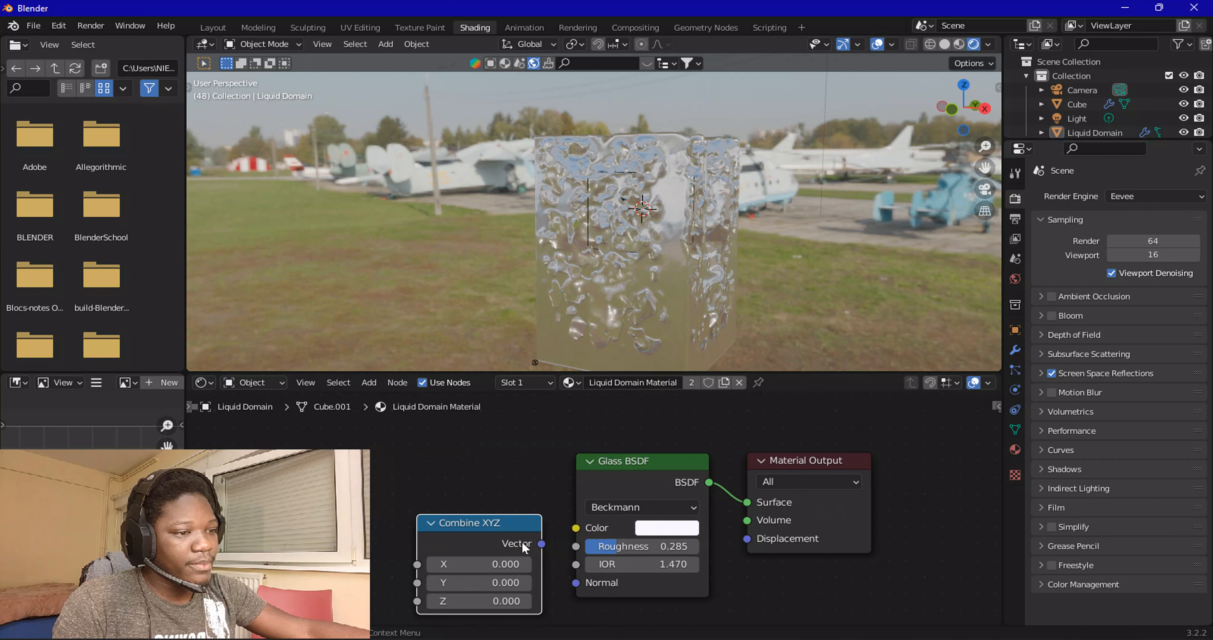
Step: Select the Liquid Domain, enable its Axis in the object's viewport display settings, and deselect it to view the axes from around the block
left_click(644, 248)
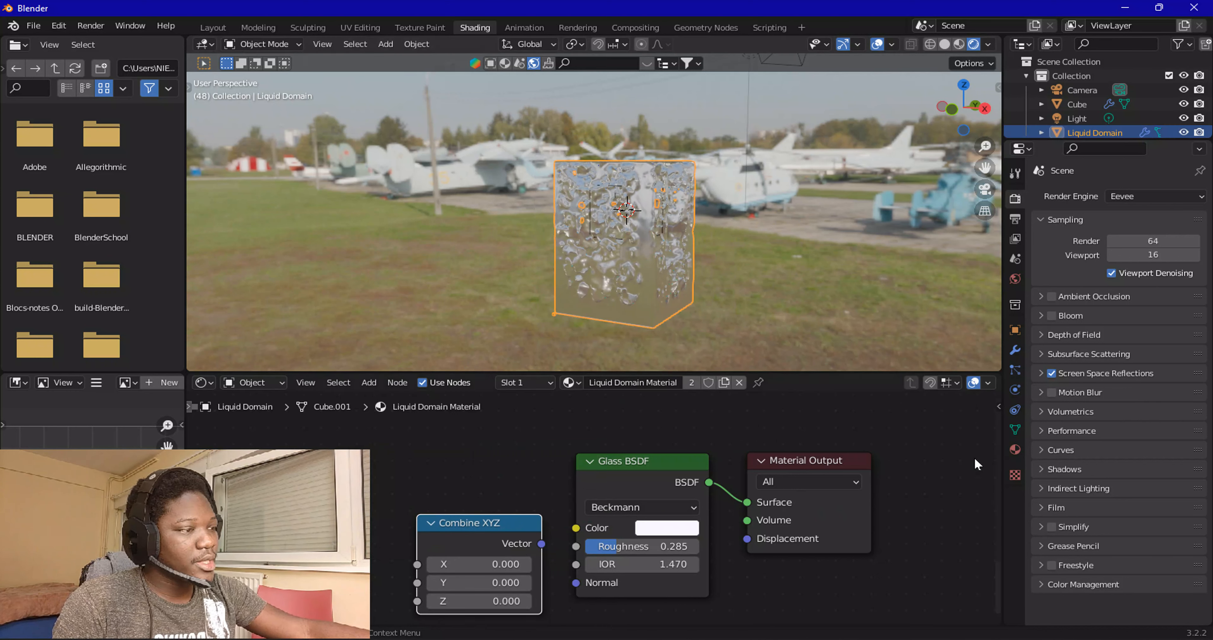
left_click(1015, 331)
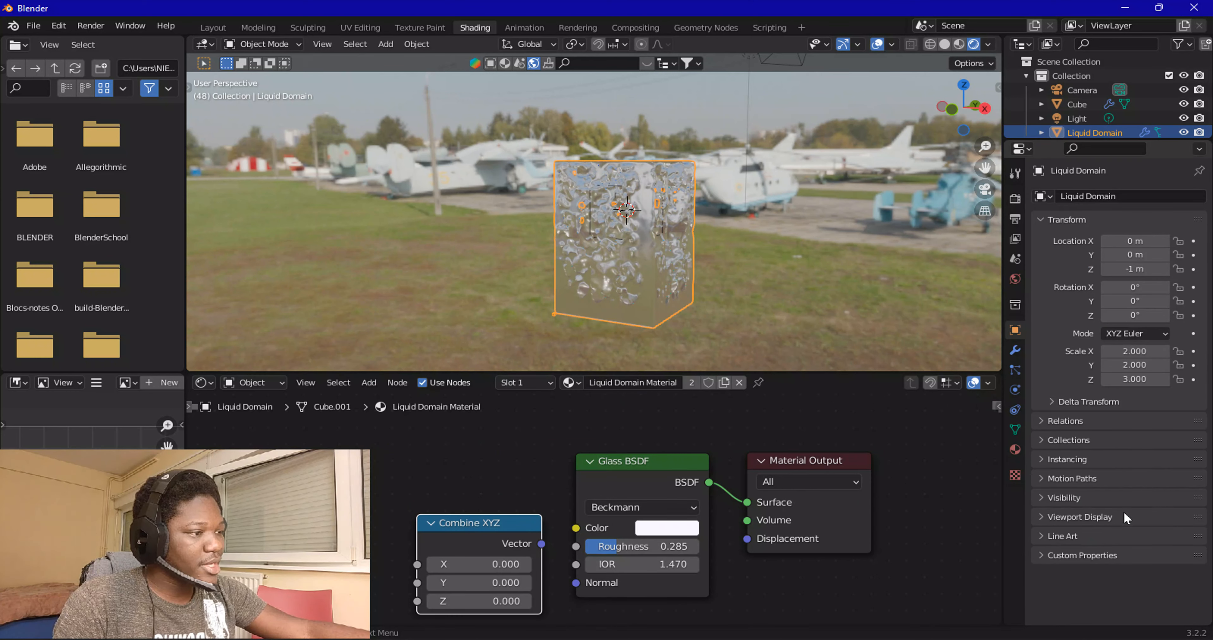
left_click(1070, 518)
scroll(1070, 518, "down", 3)
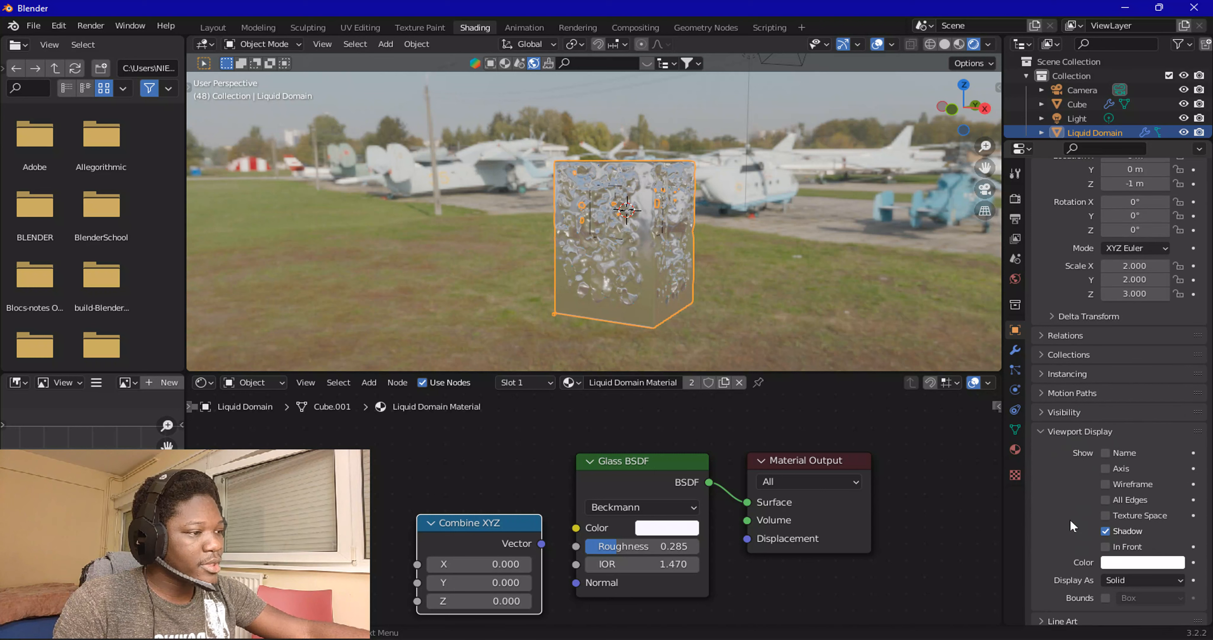
left_click(1110, 472)
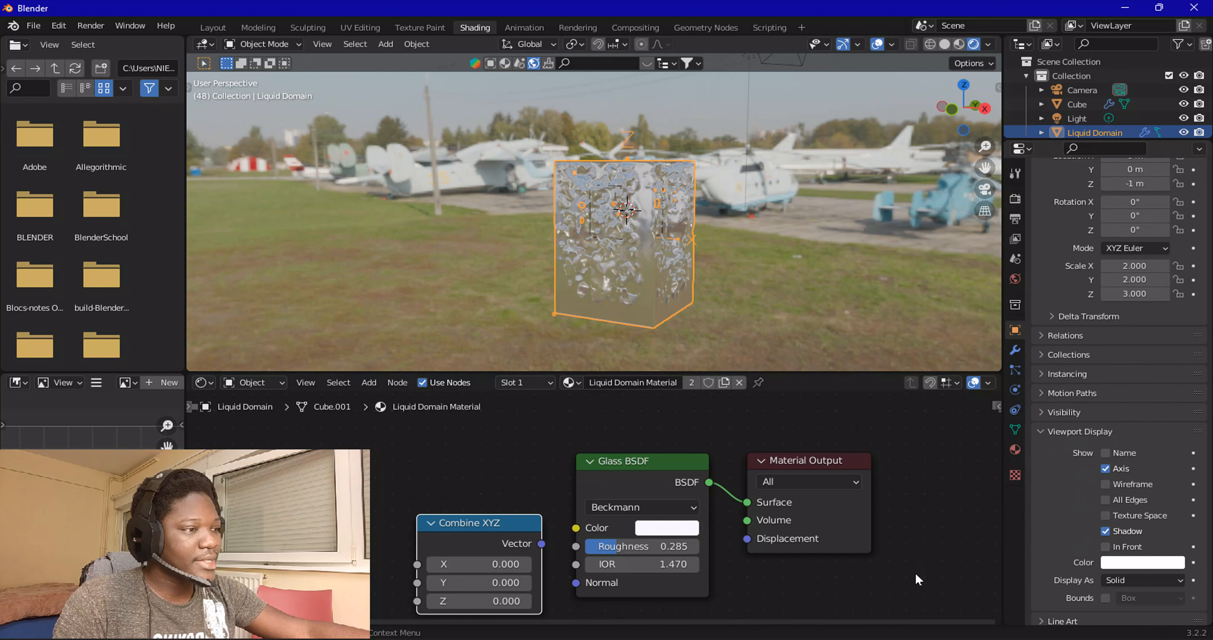
middle_click_drag(717, 284, 622, 297)
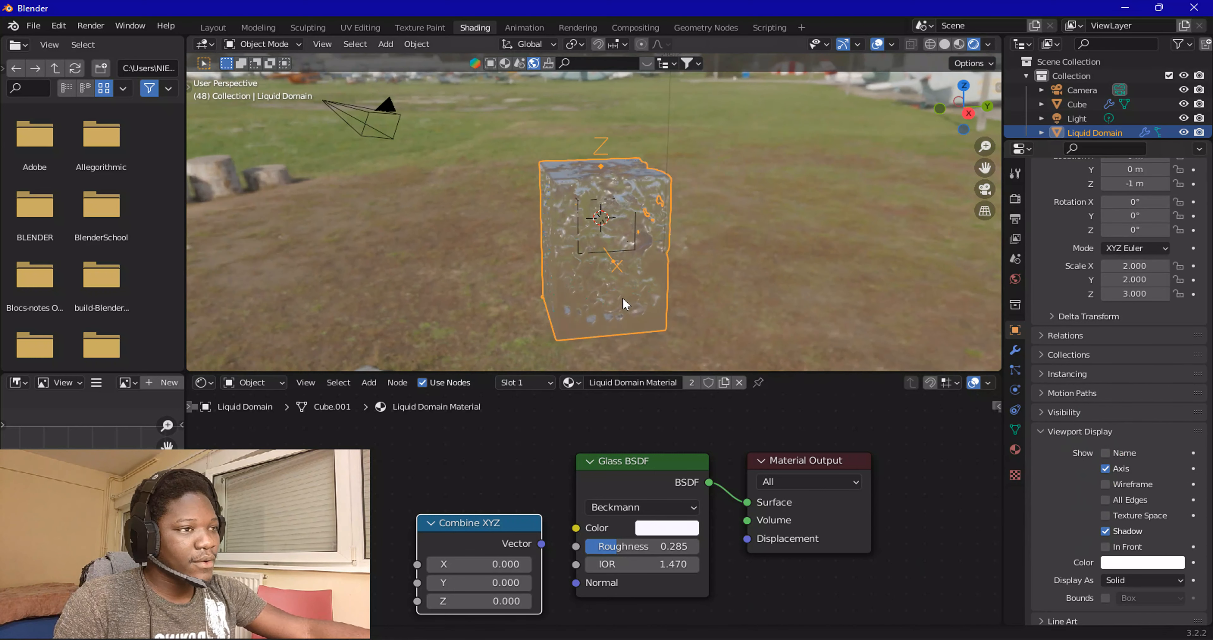
left_click(763, 162)
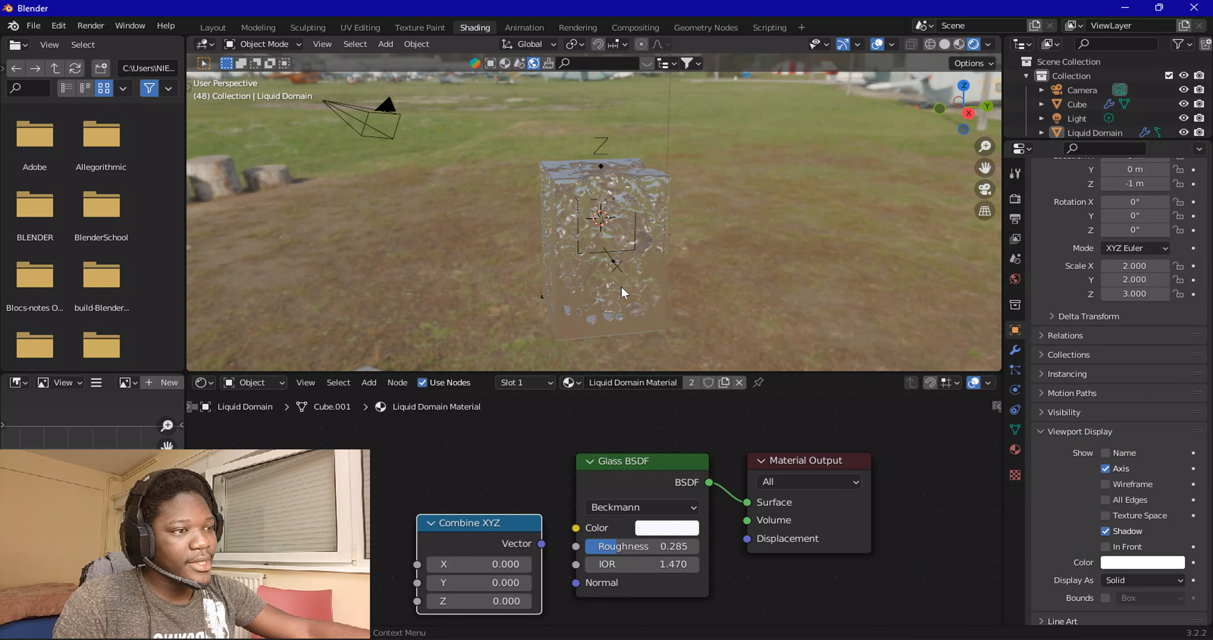
middle_click_drag(622, 291, 796, 271)
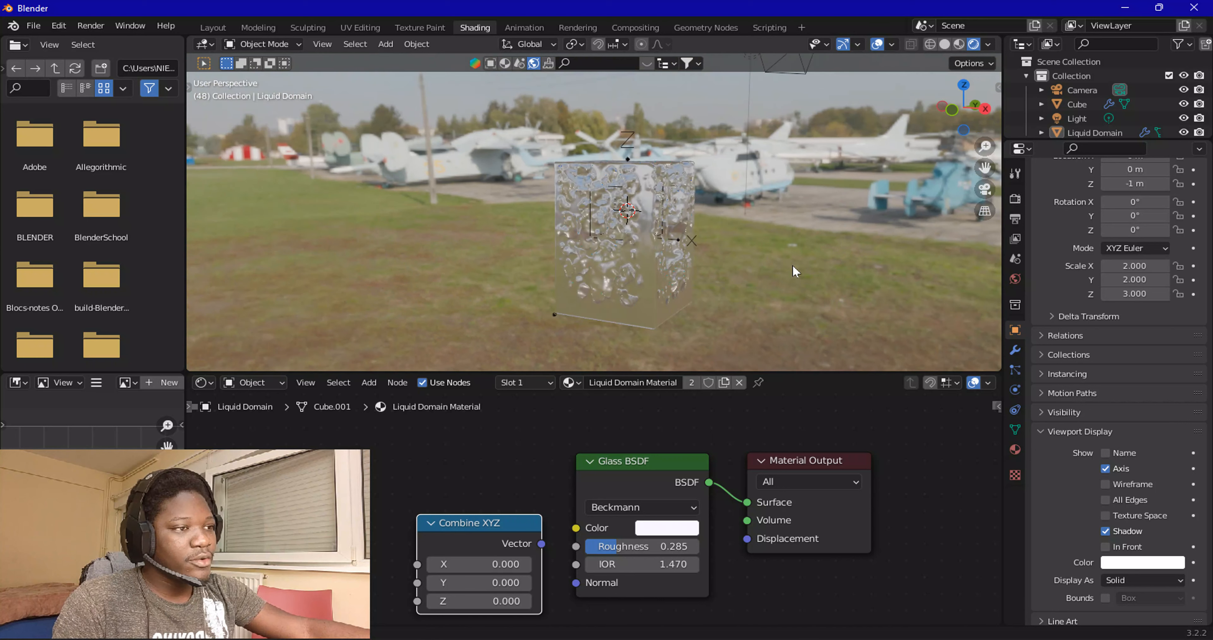
middle_click_drag(811, 208, 643, 208)
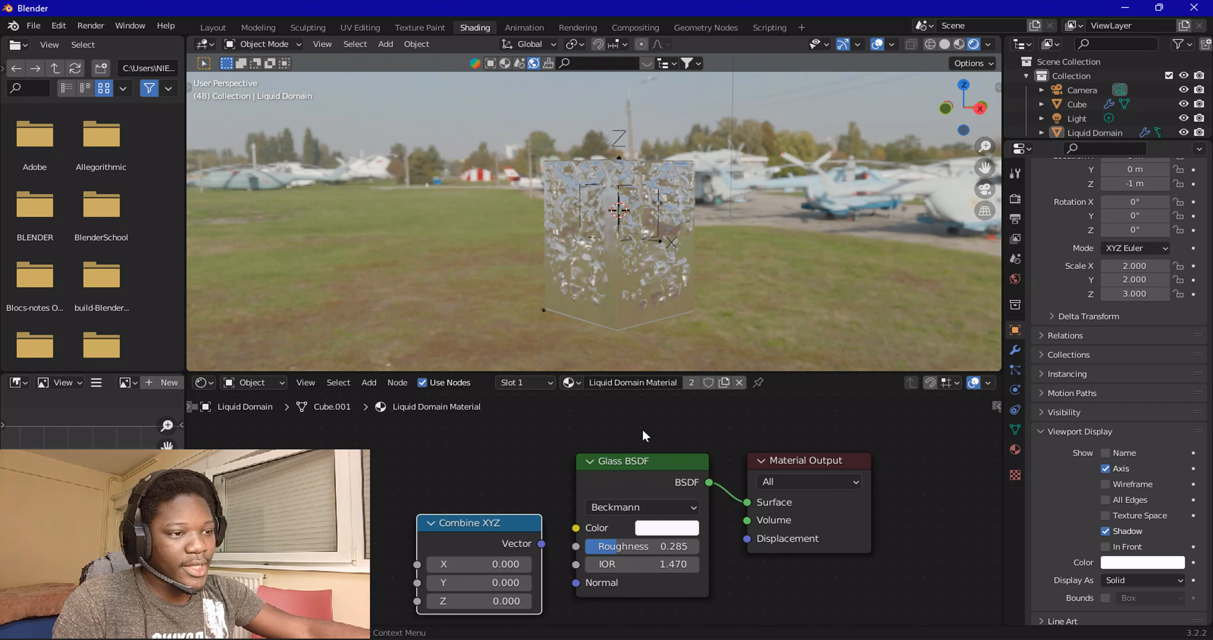
Step: Set the Combine XYZ node's X to 1, connect its Vector to the Glass BSDF Normal, and view the effect on the liquid
left_click(454, 565)
type("1")
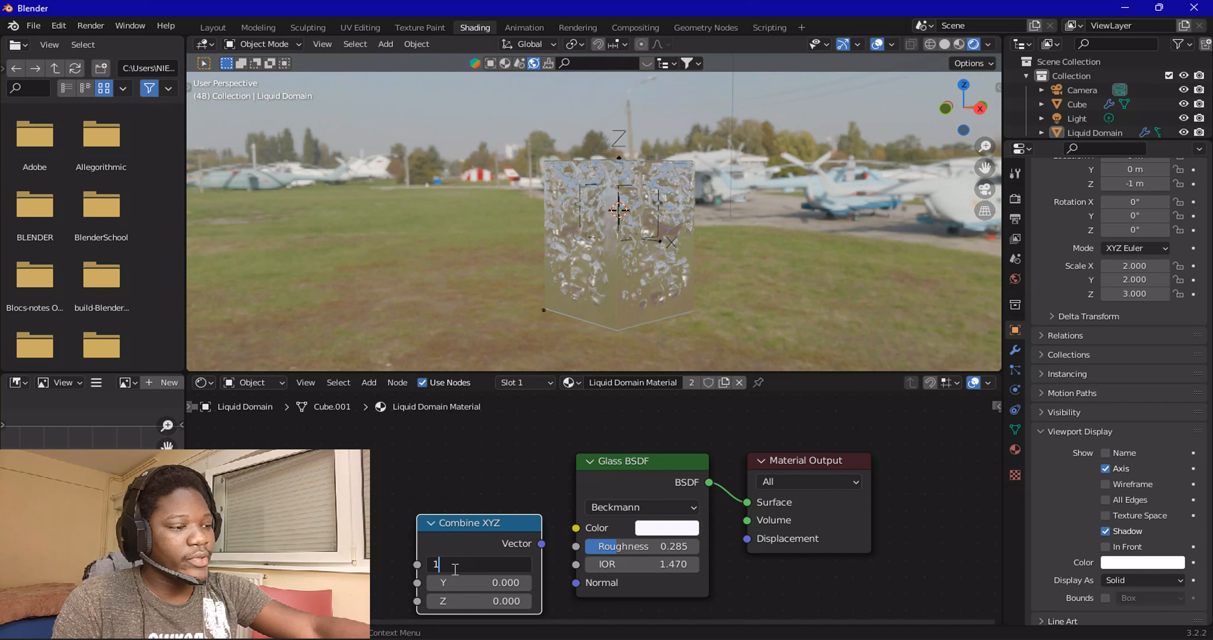
key("Return")
left_click_drag(541, 543, 581, 584)
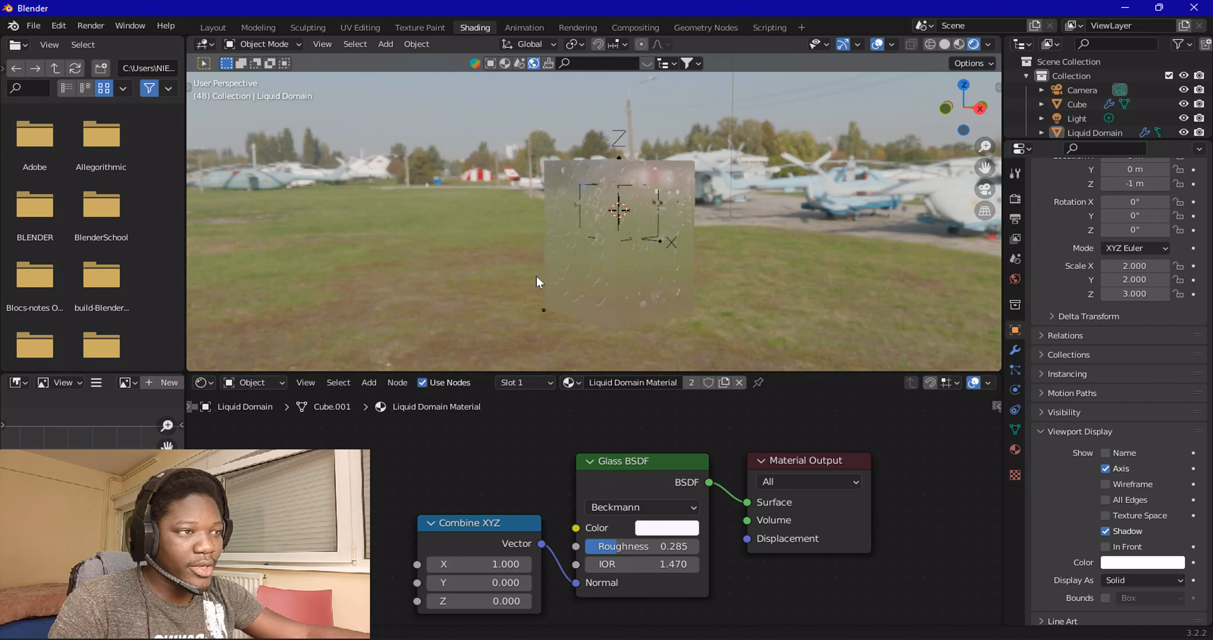
mouse_move(659, 292)
middle_mouse_down()
mouse_move(739, 294)
mouse_move(631, 296)
mouse_move(553, 280)
mouse_move(552, 269)
mouse_move(567, 281)
middle_mouse_up()
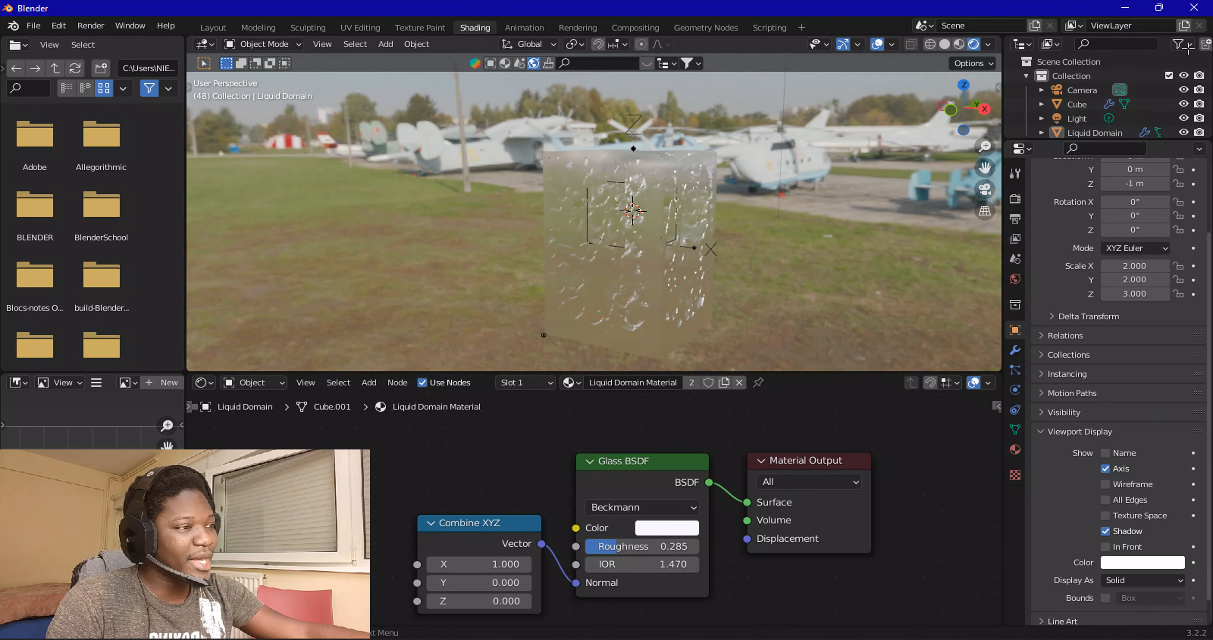
Step: Switch the scene's render engine to Cycles
scroll(1081, 184, "up", 5)
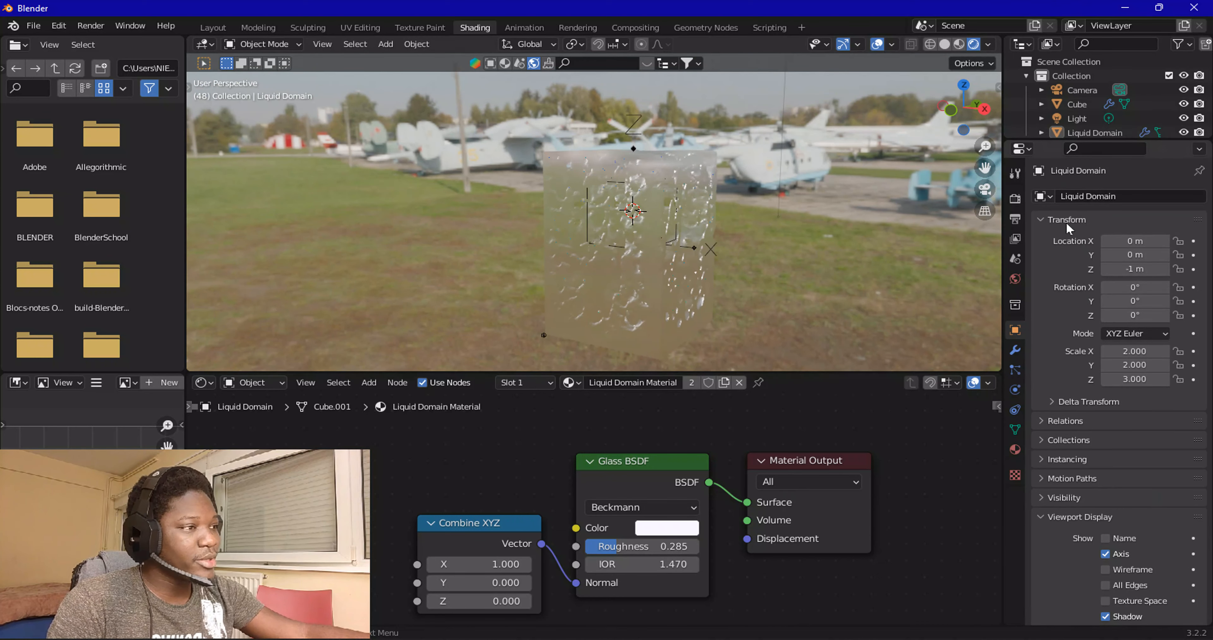
left_click(1015, 199)
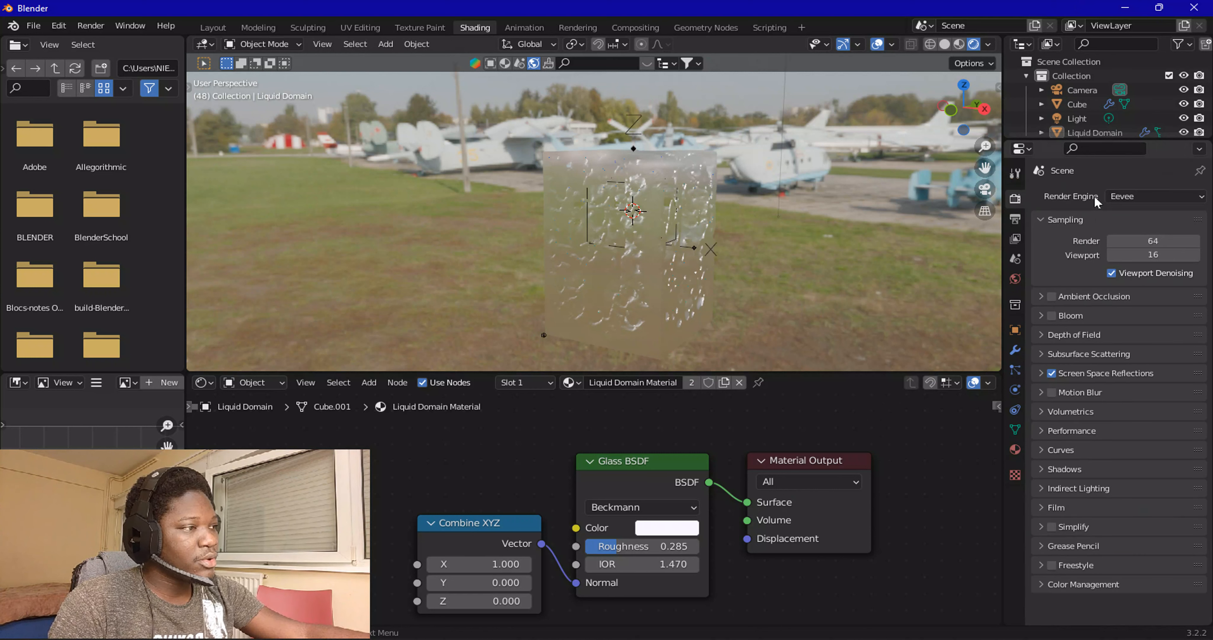
left_click(1126, 201)
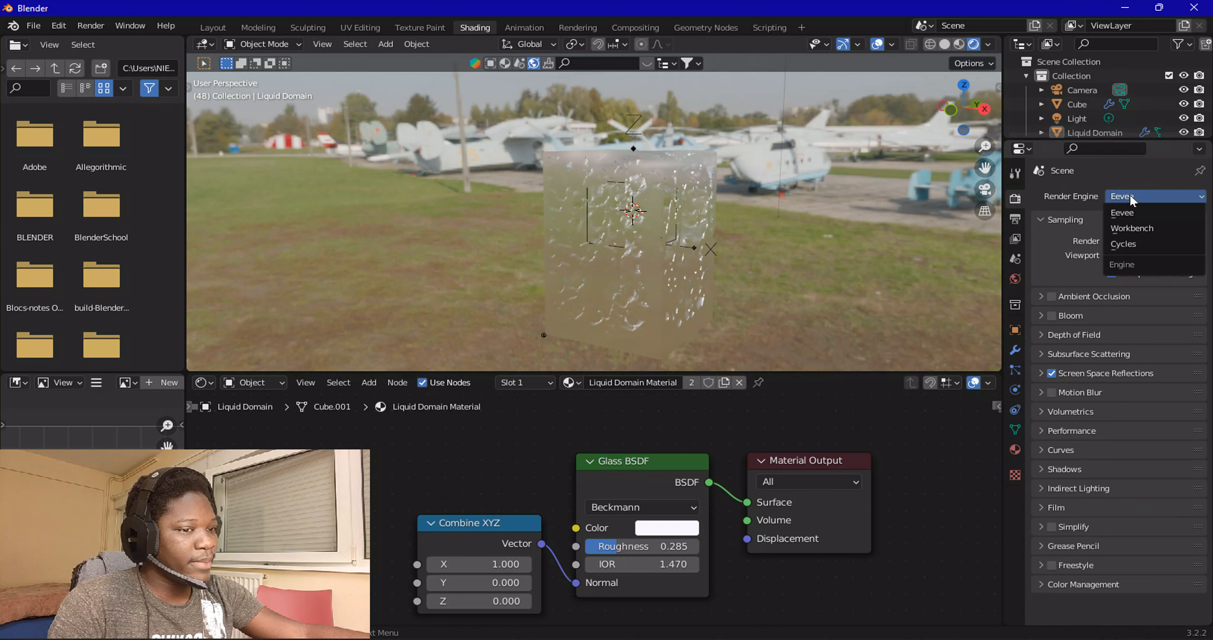
left_click(1123, 244)
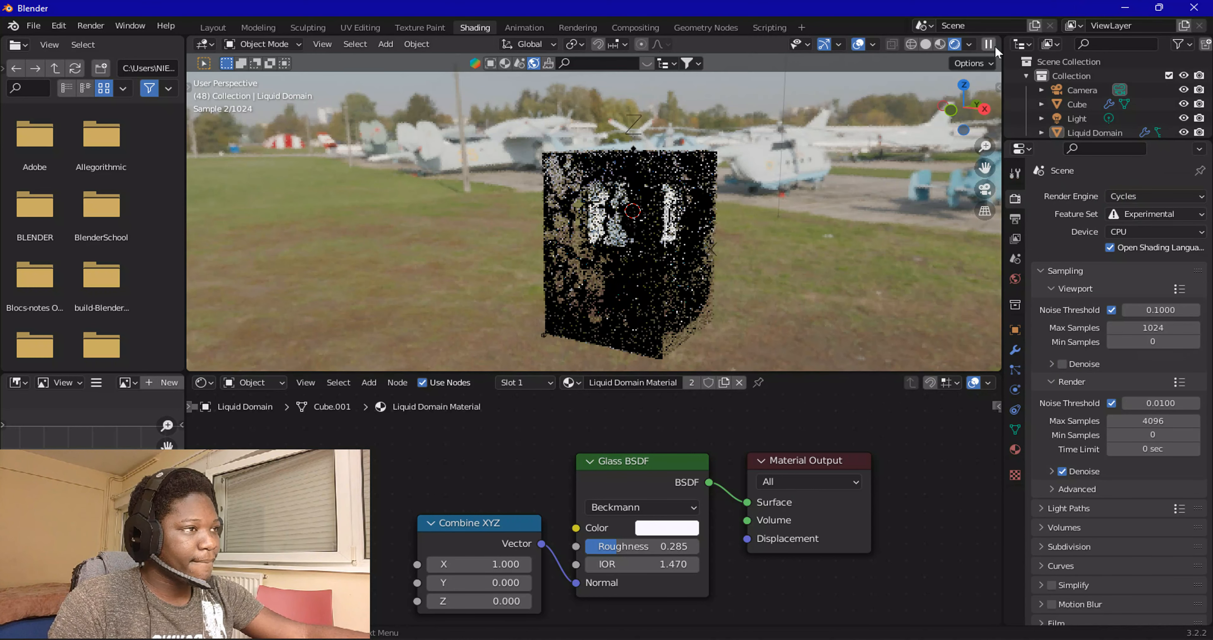
Step: Inspect the Cycles viewport render of the liquid block from several sides and pause it
left_click(991, 46)
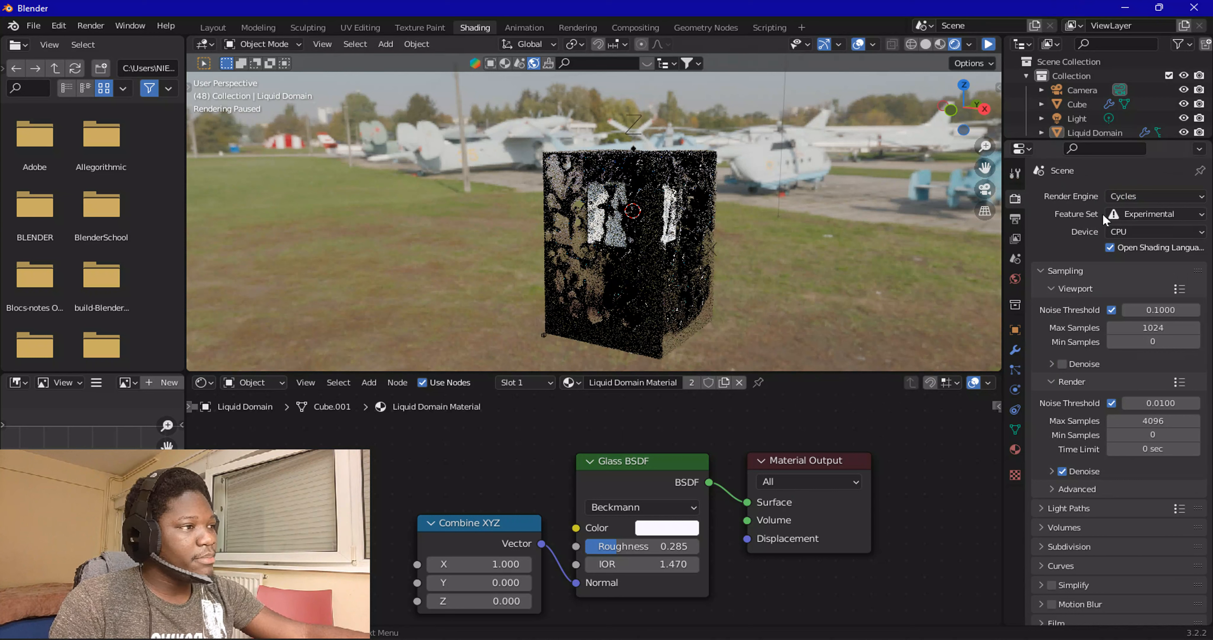
left_click(989, 46)
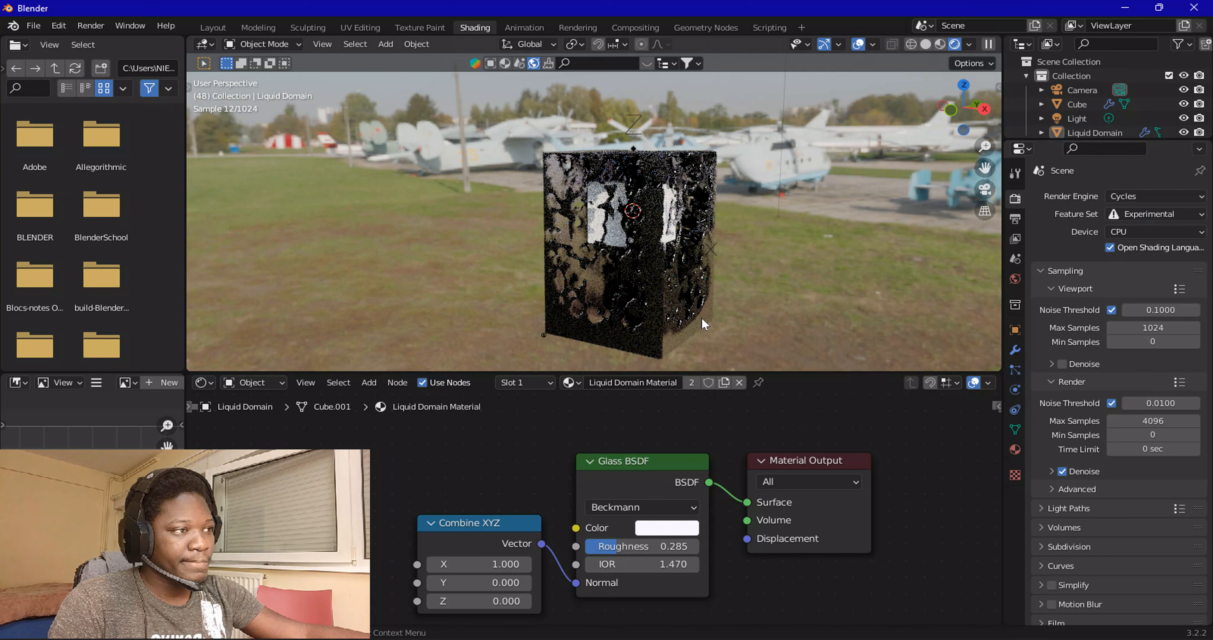
middle_click_drag(705, 324, 679, 282)
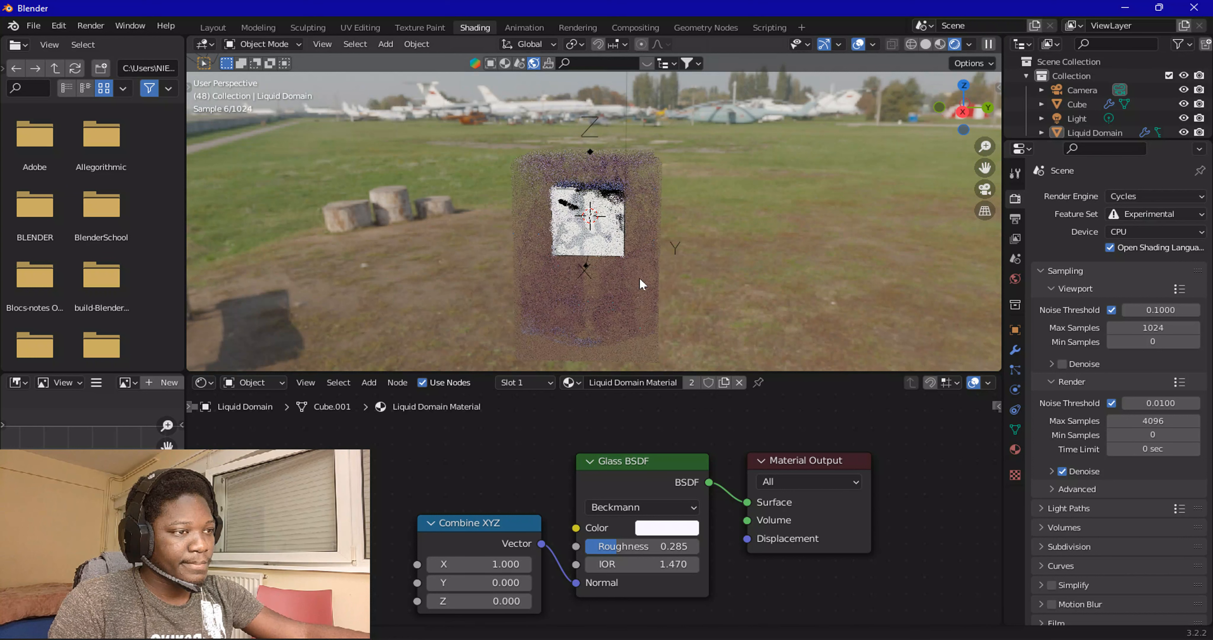
middle_click_drag(641, 282, 340, 281)
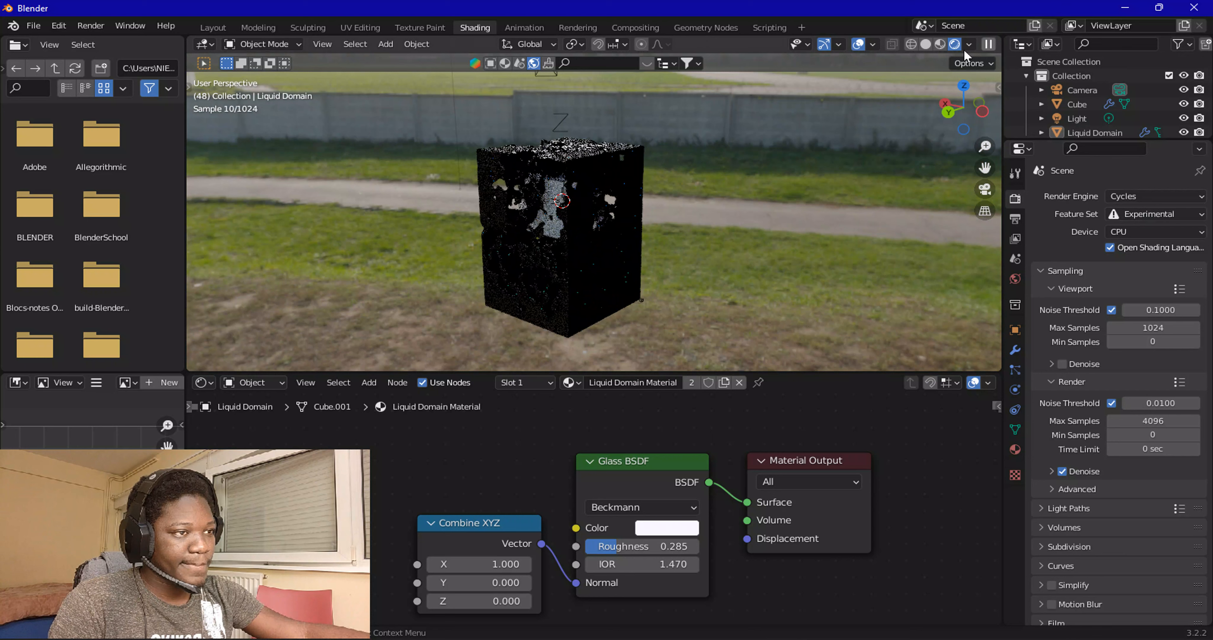
left_click(988, 44)
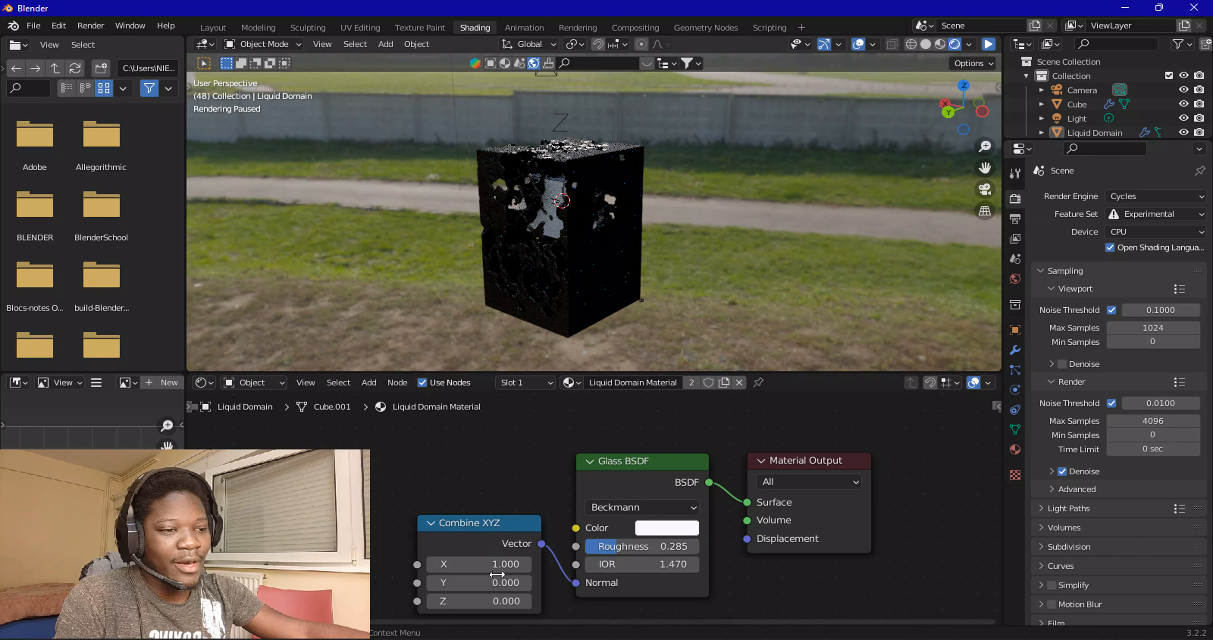
Step: Set the Combine XYZ node's X to -1 and resume the viewport render to view the liquid
left_click(517, 569)
double_click(499, 564)
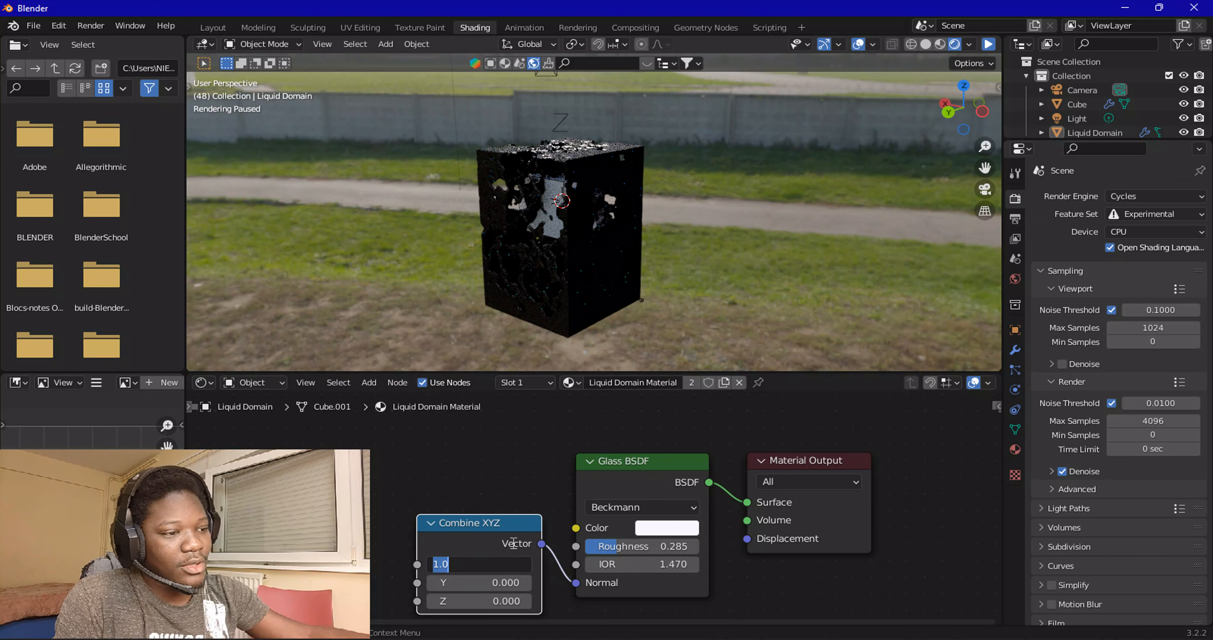
type("-1")
key("Return")
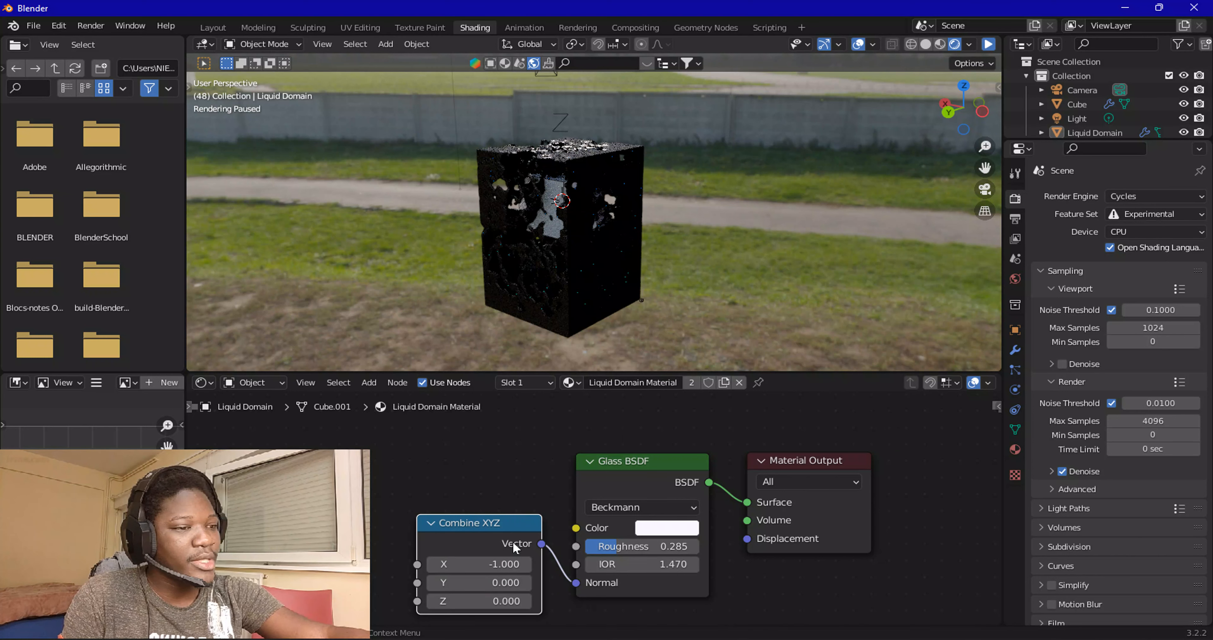
left_click(988, 45)
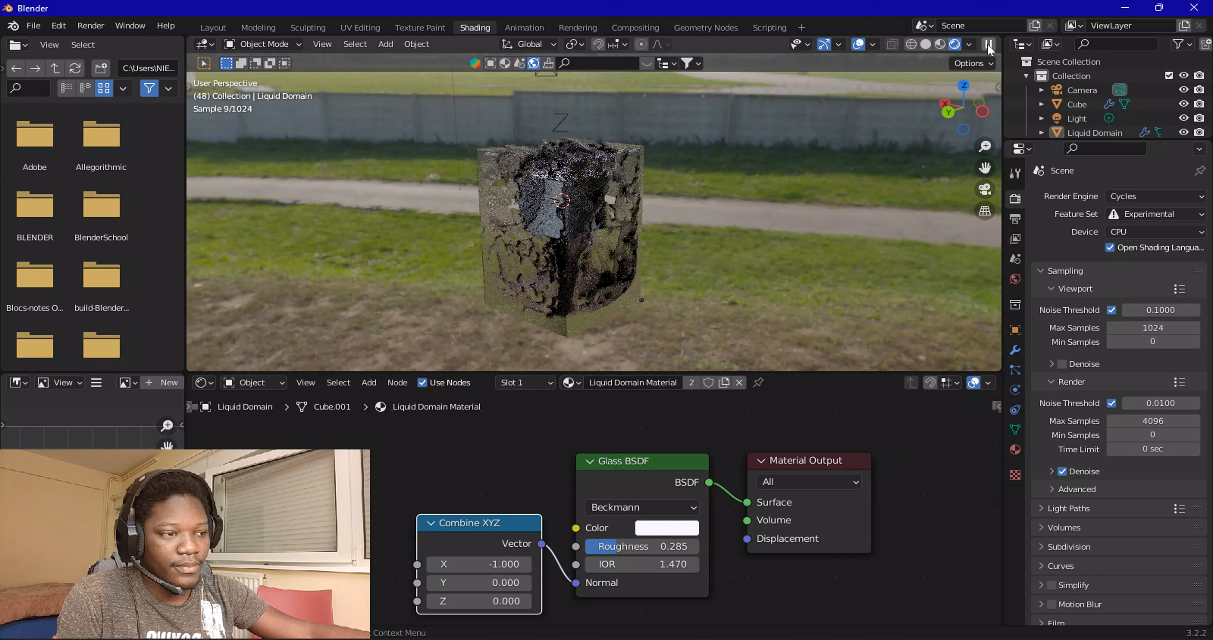
Step: Pause the viewport render and switch the render engine back to Eevee
left_click(988, 45)
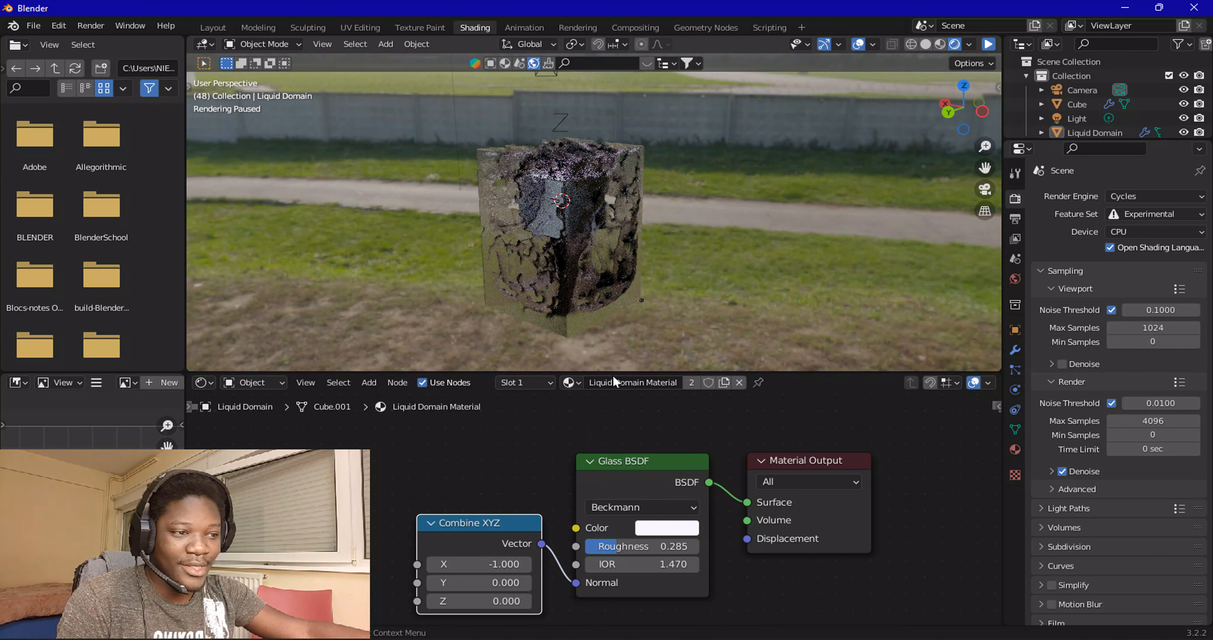
left_click(1139, 196)
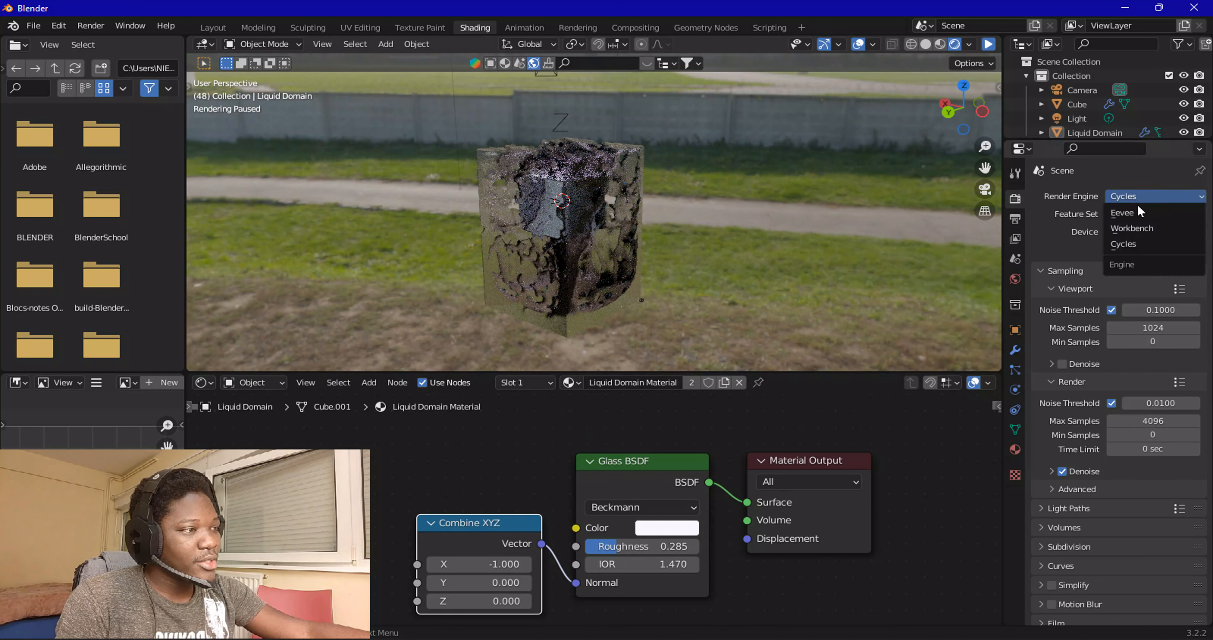
left_click(1139, 213)
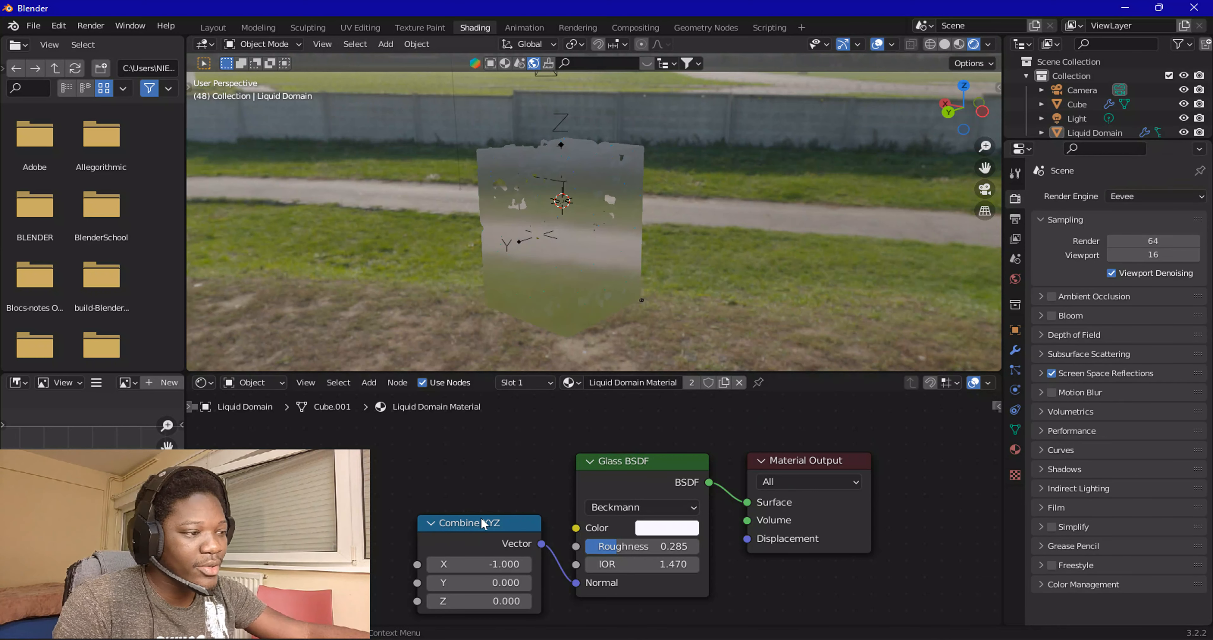
Step: Disconnect the Combine XYZ node from the Glass BSDF Normal, delete it, and view the liquid from another side
mouse_move(481, 531)
left_mouse_down()
mouse_move(490, 513)
mouse_move(476, 517)
left_mouse_up()
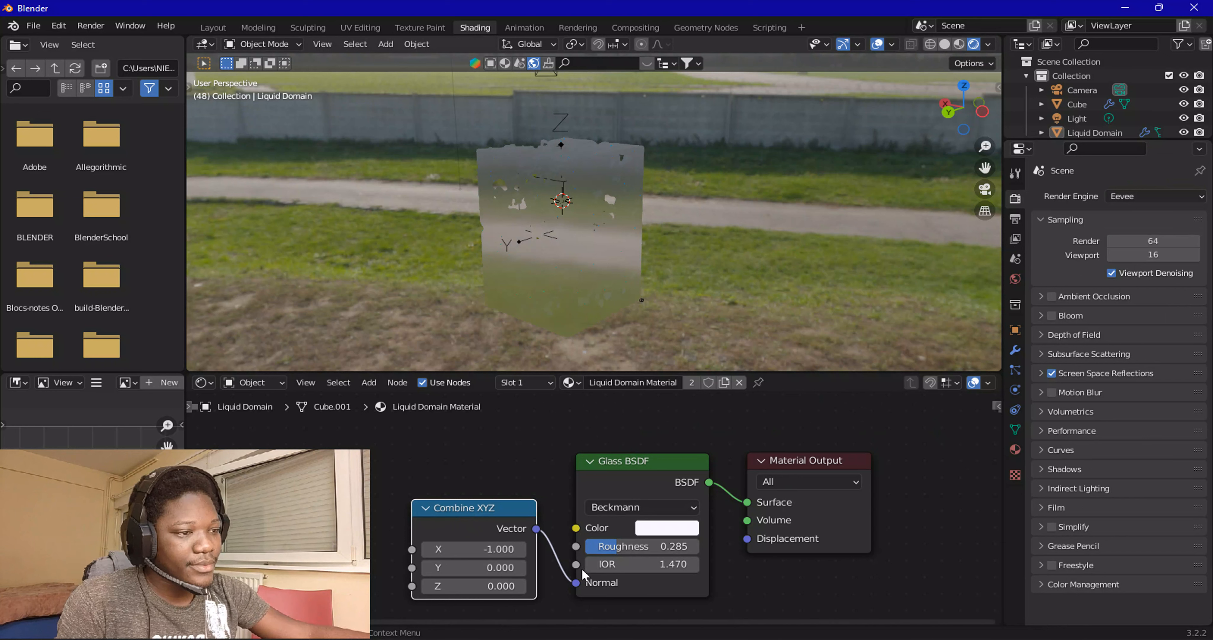
left_click_drag(577, 582, 468, 524)
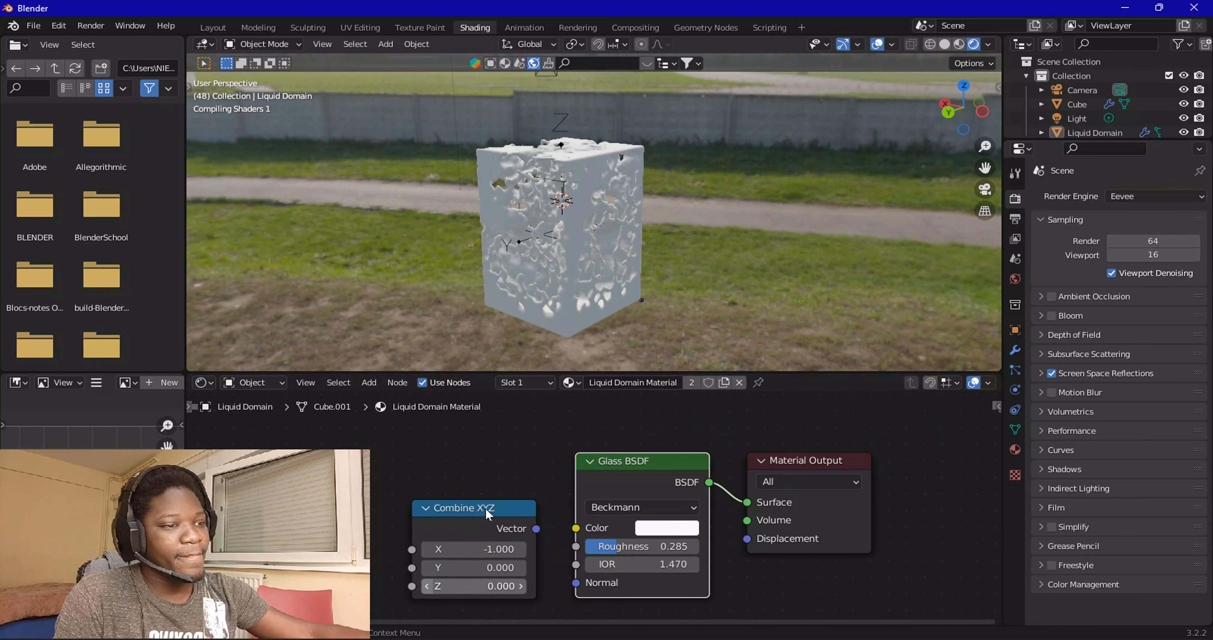
key("x")
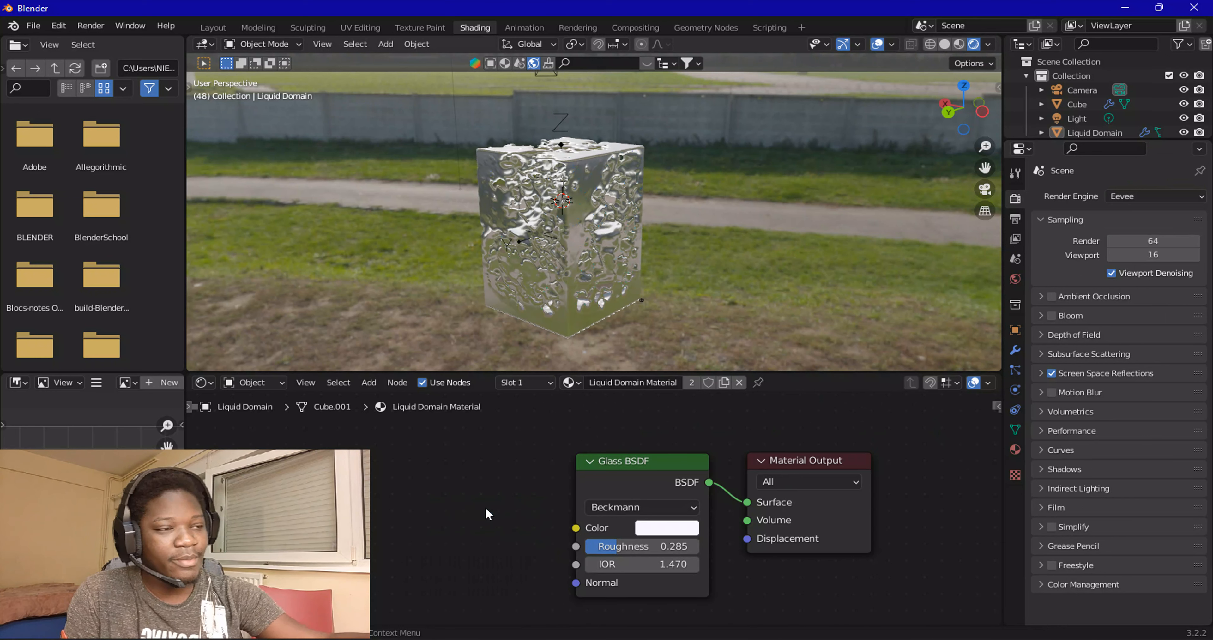
middle_click_drag(591, 289, 680, 310)
Step: Choose Beckmann as the Glass BSDF node's distribution and look at the liquid surface up close
left_click(631, 474)
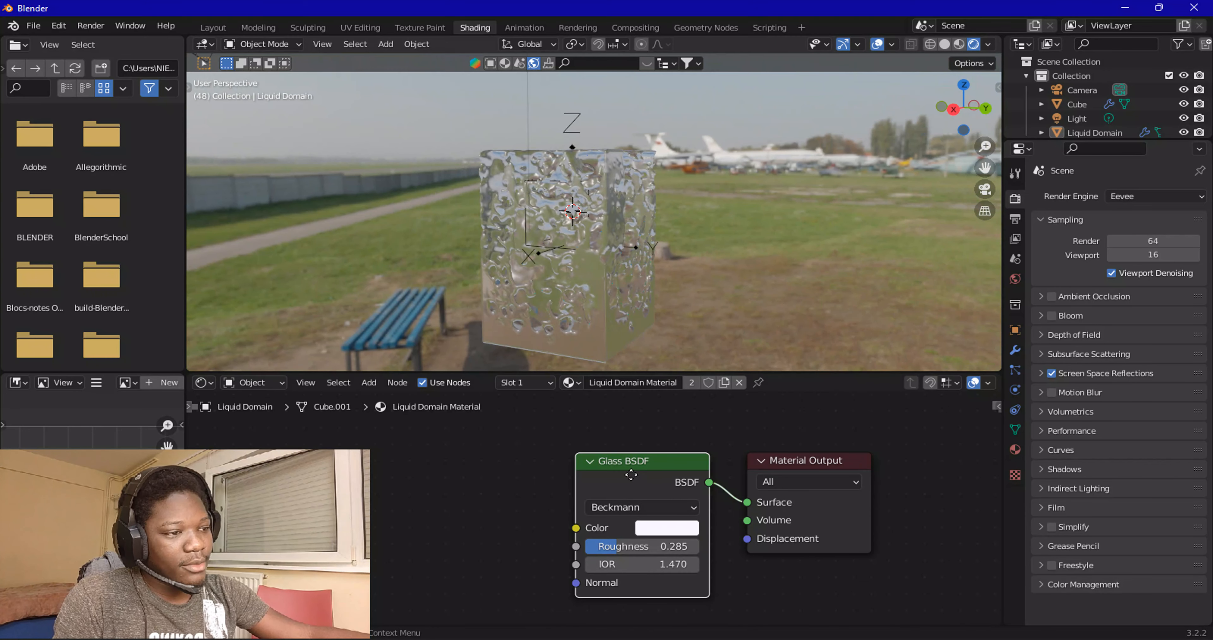
scroll(656, 518, "up", 1)
left_click(666, 507)
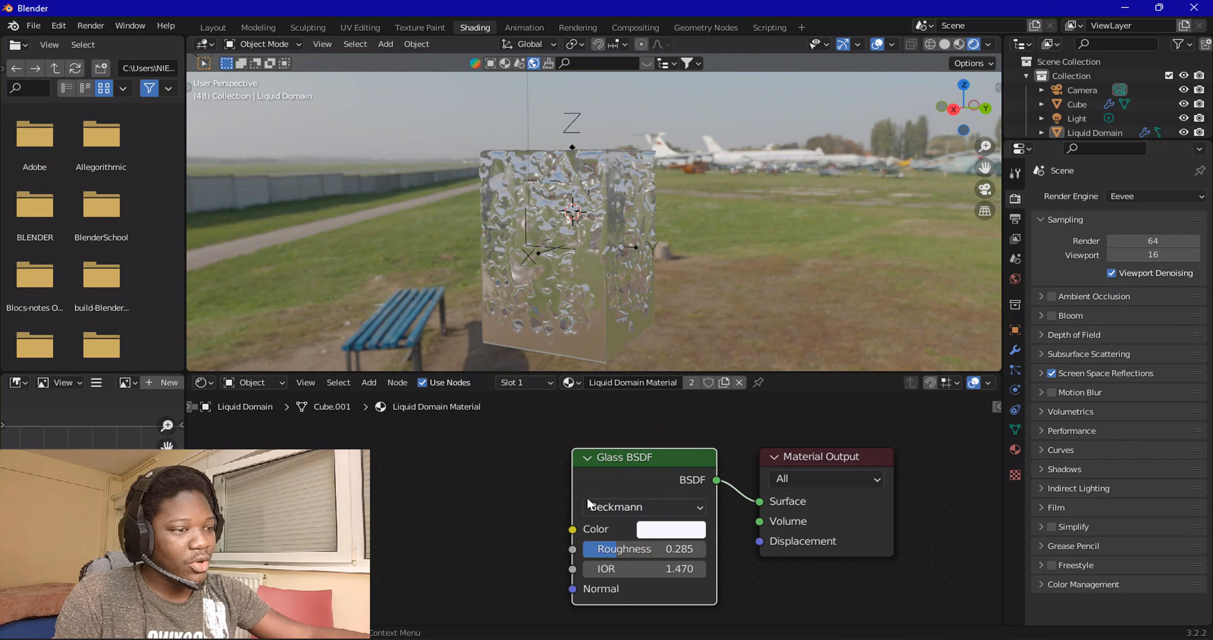
left_click(619, 507)
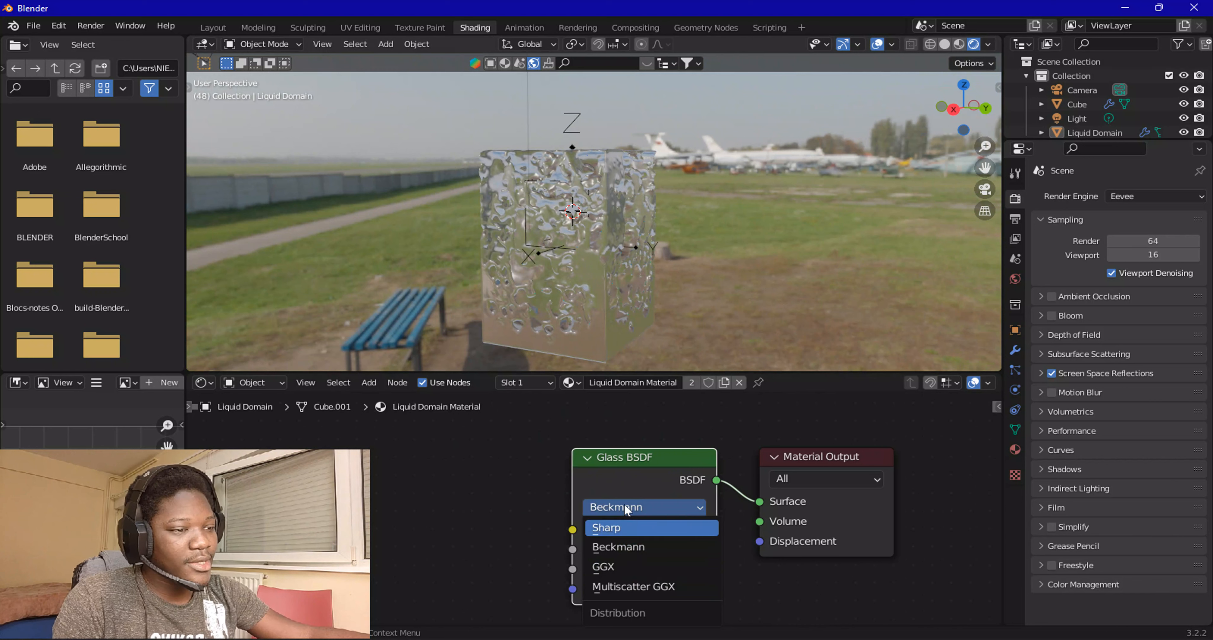
left_click(605, 552)
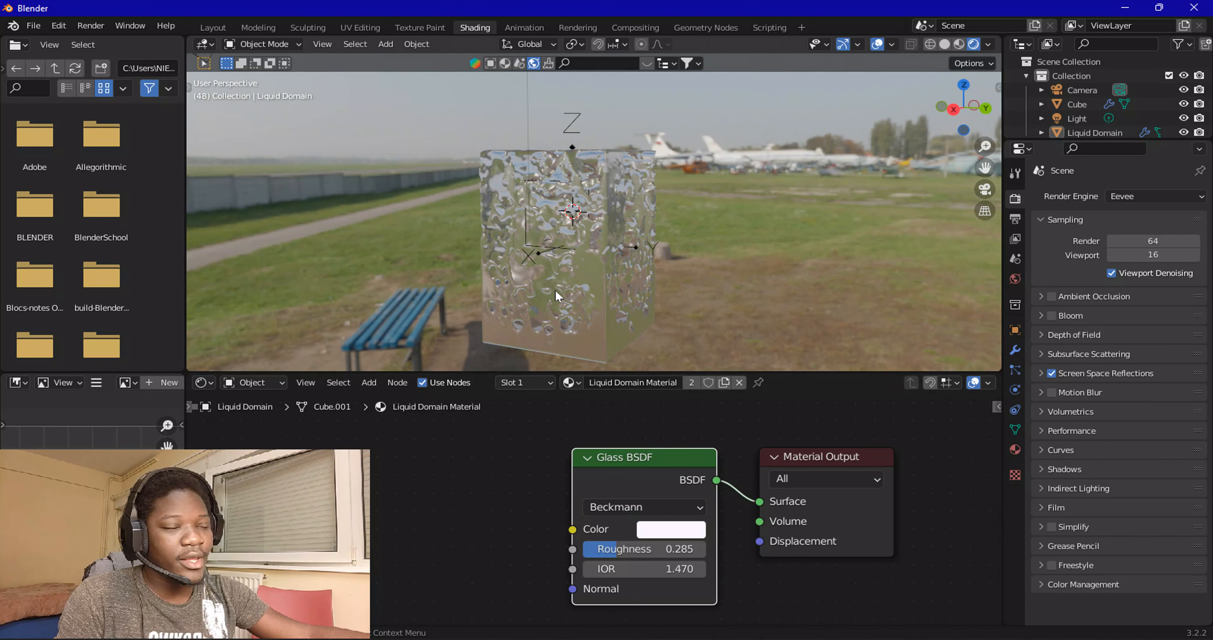
scroll(555, 295, "up", 3)
scroll(558, 296, "down", 2)
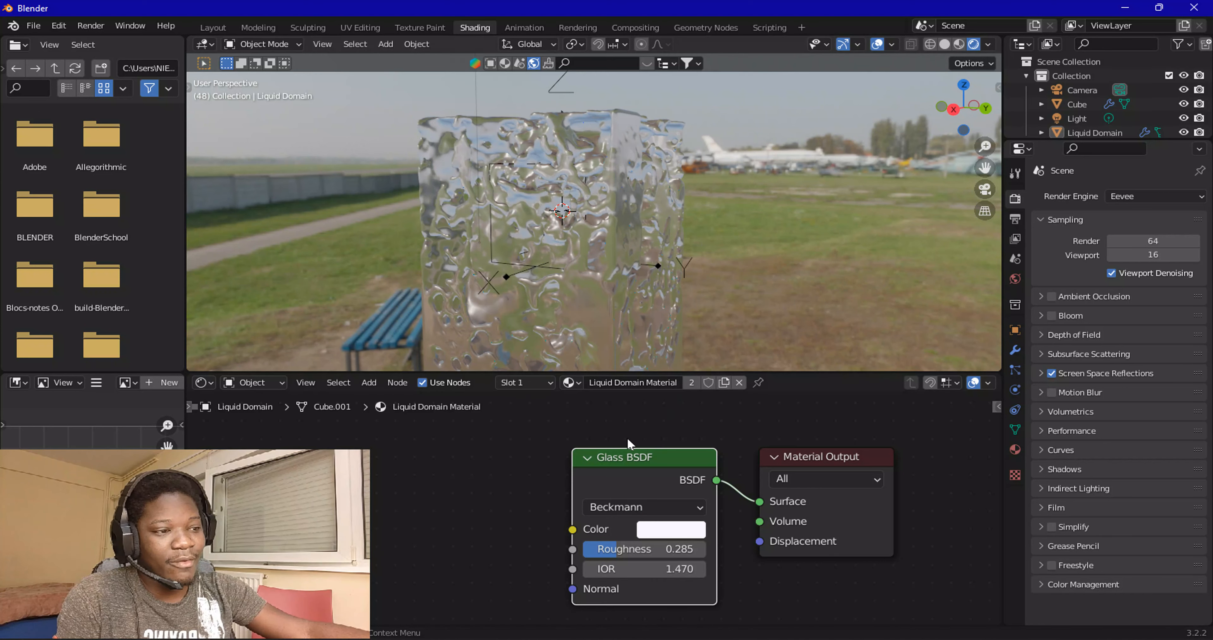
left_click_drag(984, 168, 983, 141)
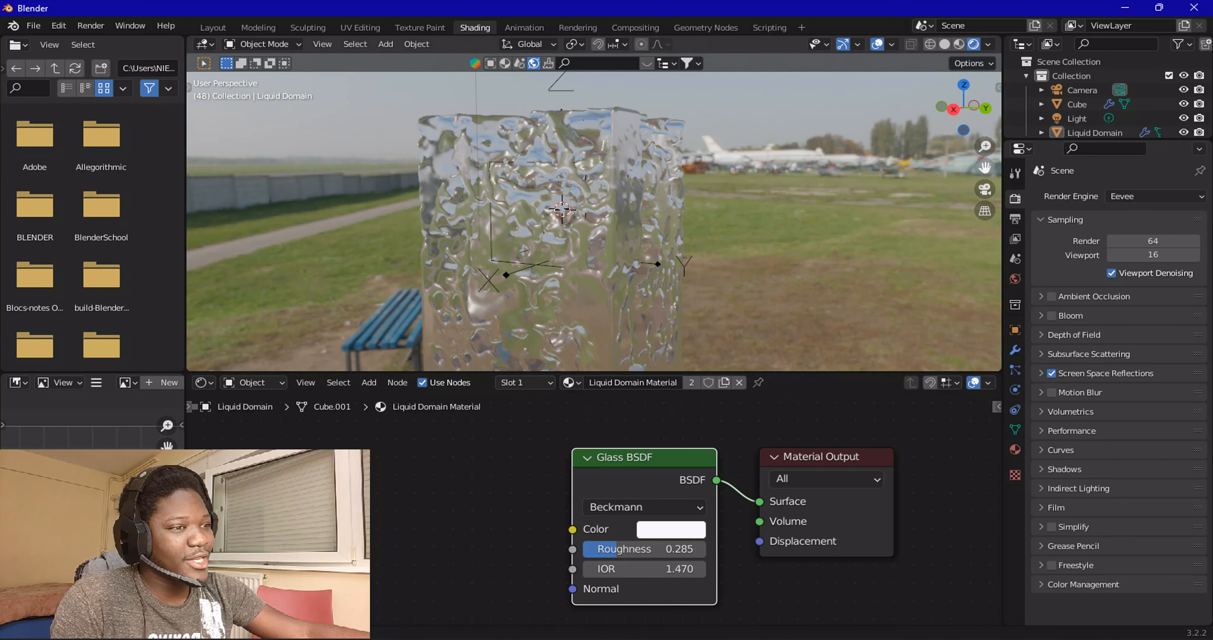
Step: Examine the liquid surface from several sides and review the Glass BSDF distribution options
scroll(592, 508, "down", 1)
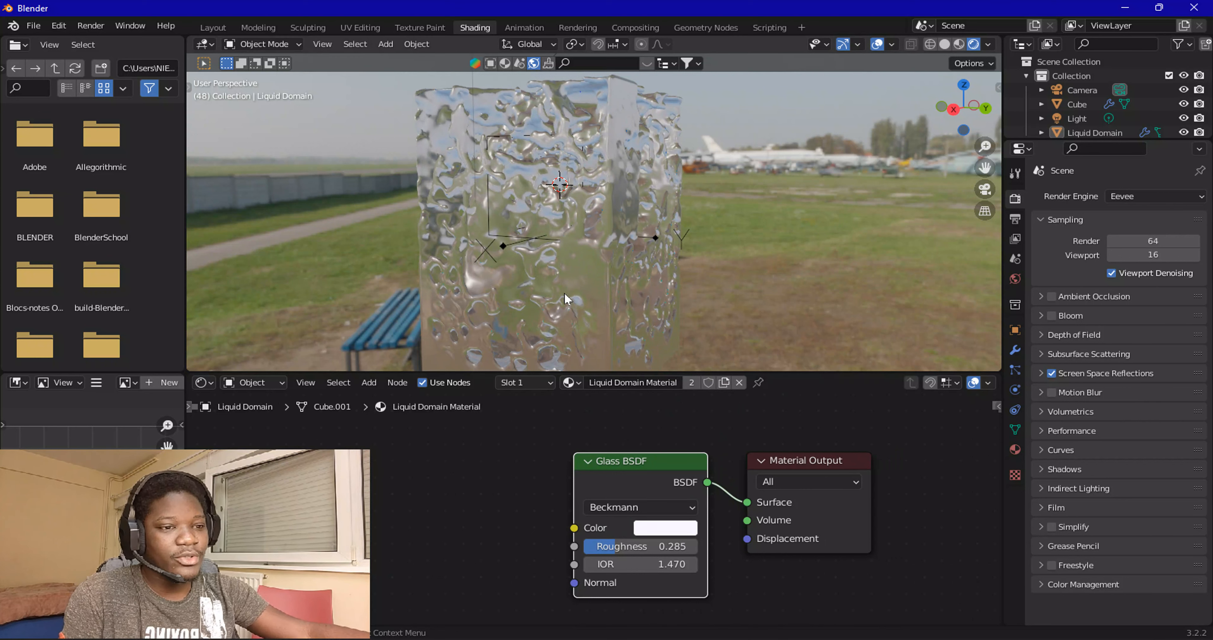
middle_click_drag(420, 200, 558, 205)
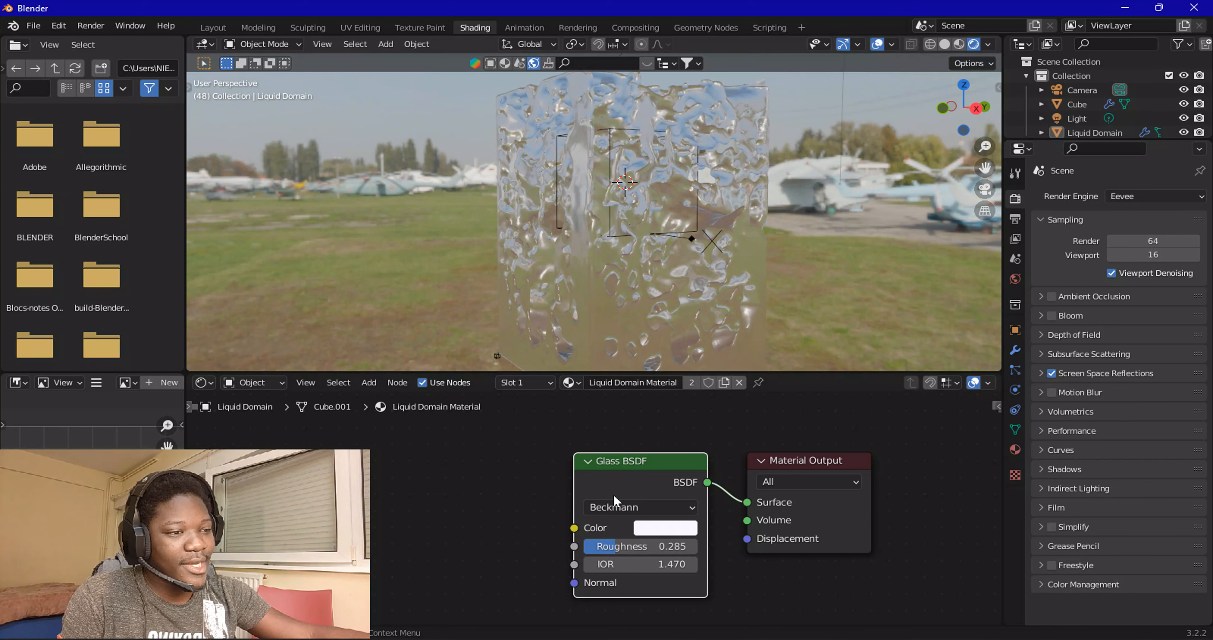
left_click(617, 506)
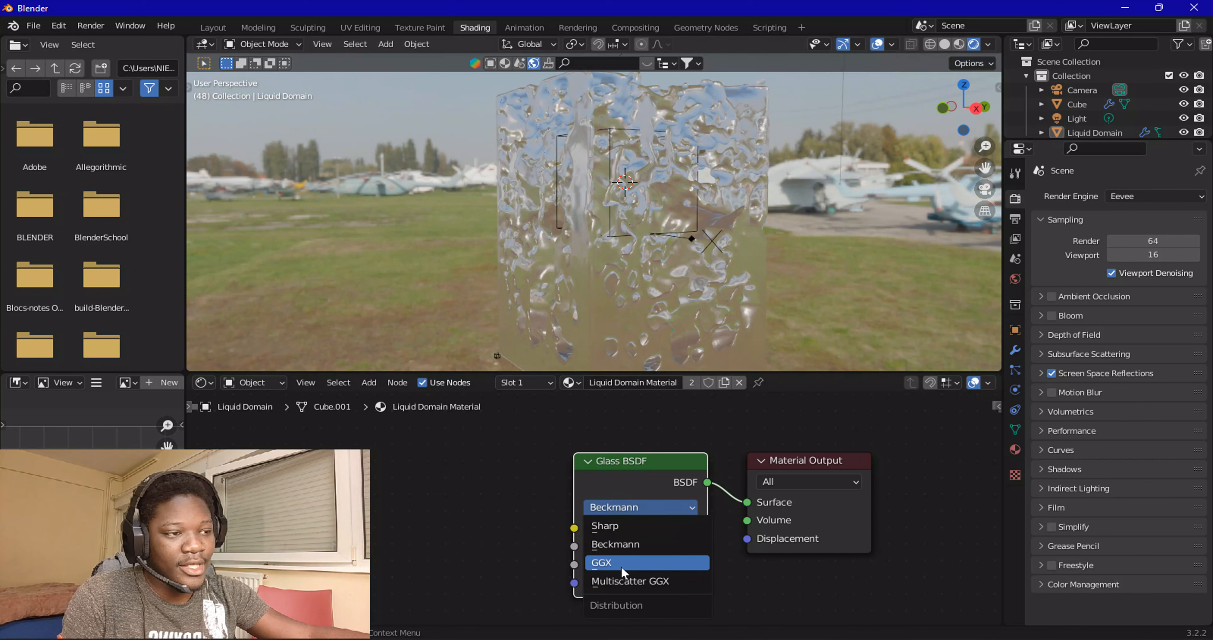
middle_click_drag(671, 280, 516, 229)
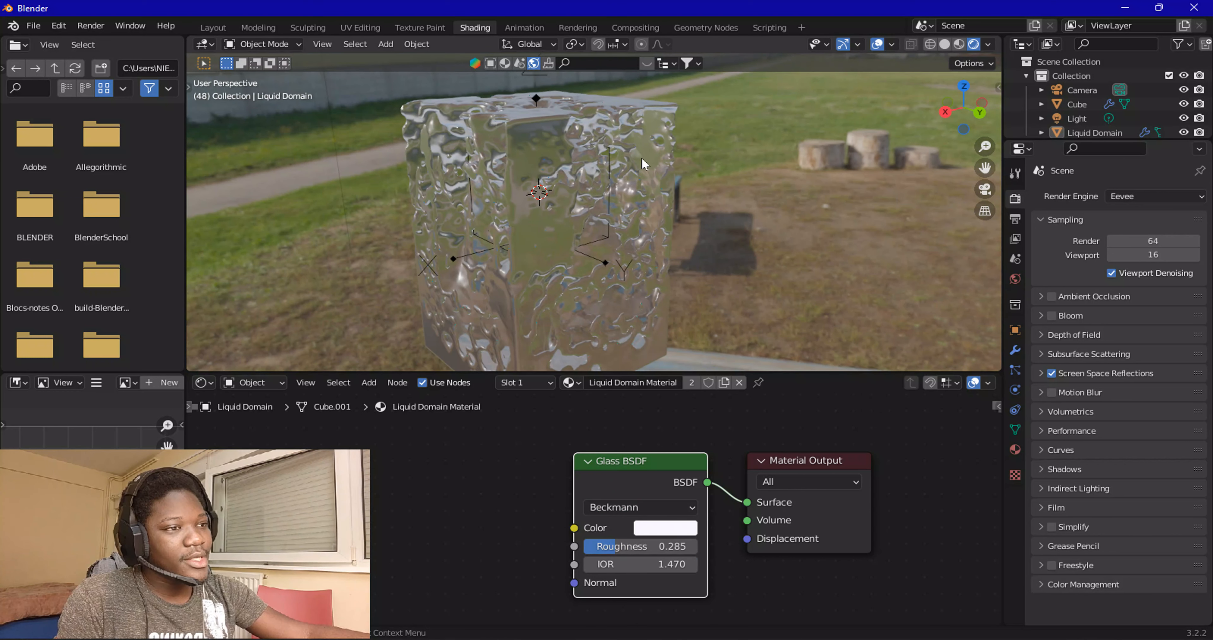
left_click(655, 514)
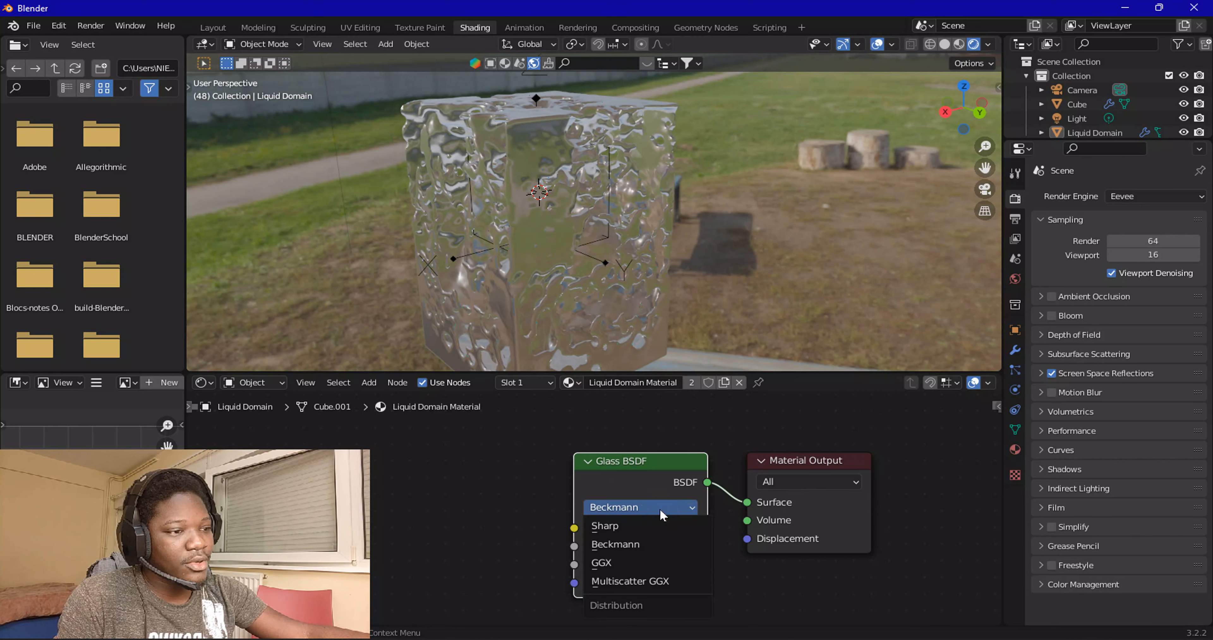
Step: Add a UV sphere to the scene and move it out of the liquid block into the free space beside it
scroll(662, 214, "down", 4)
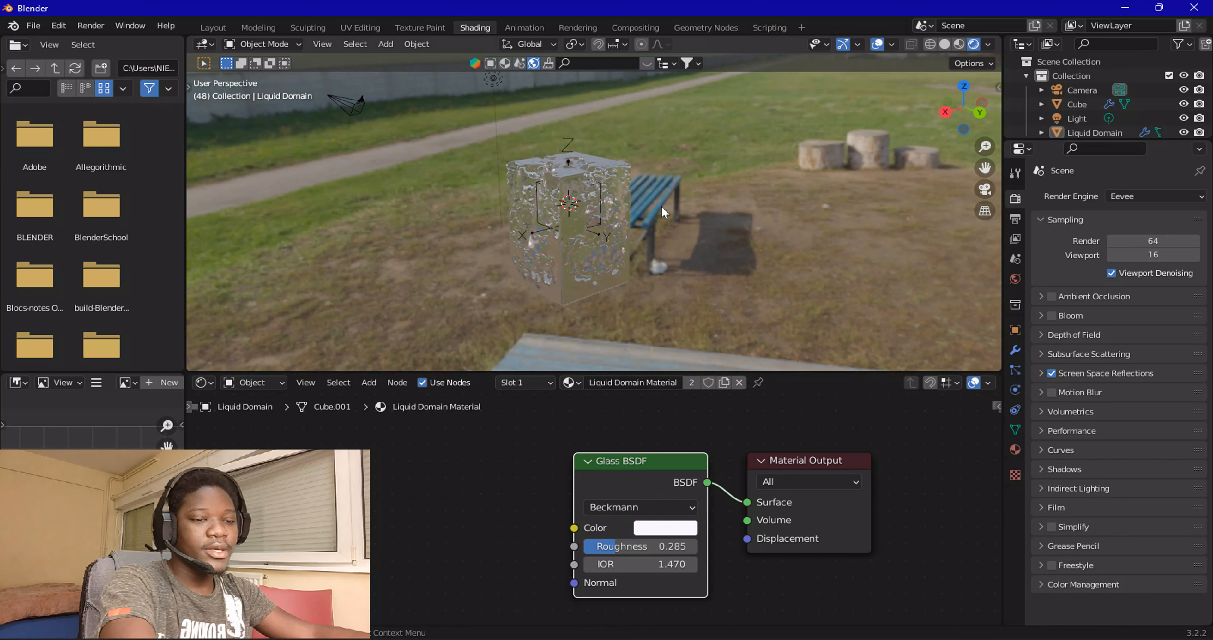
key("shift+a")
mouse_move(661, 206)
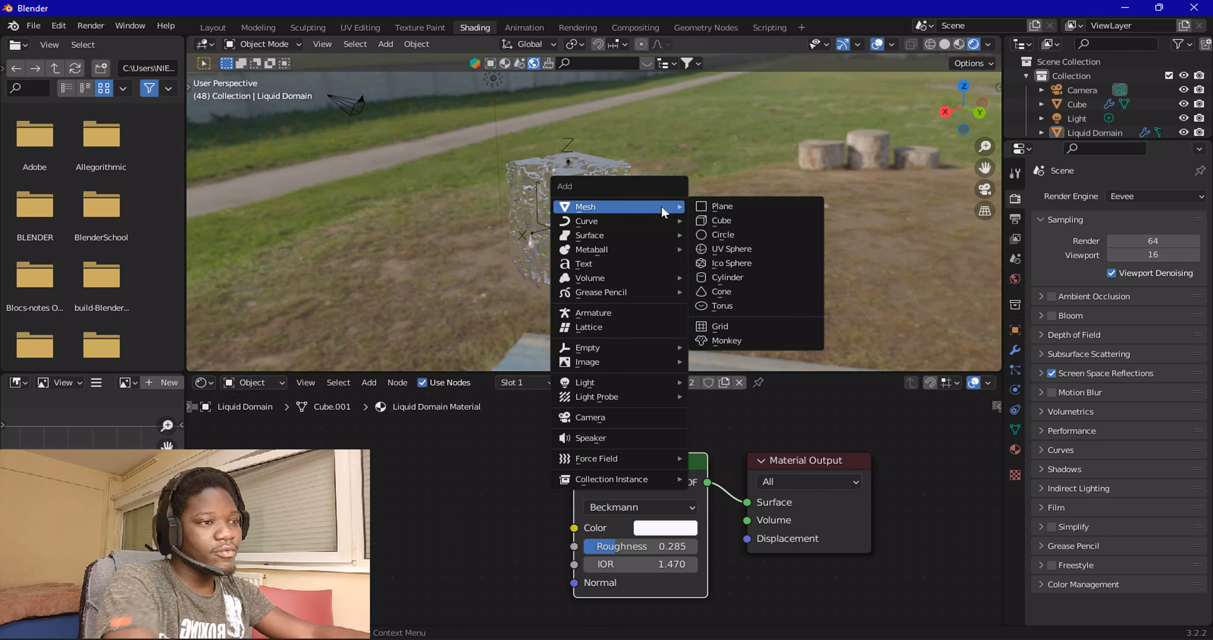
left_click(716, 249)
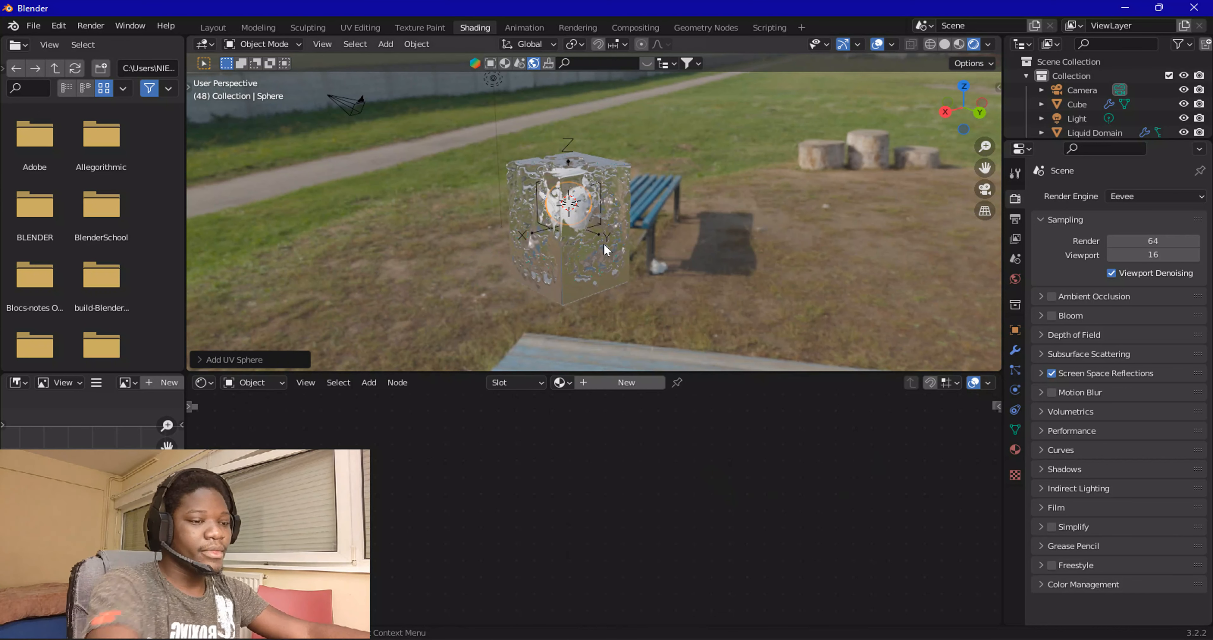
key("g")
left_click(735, 253)
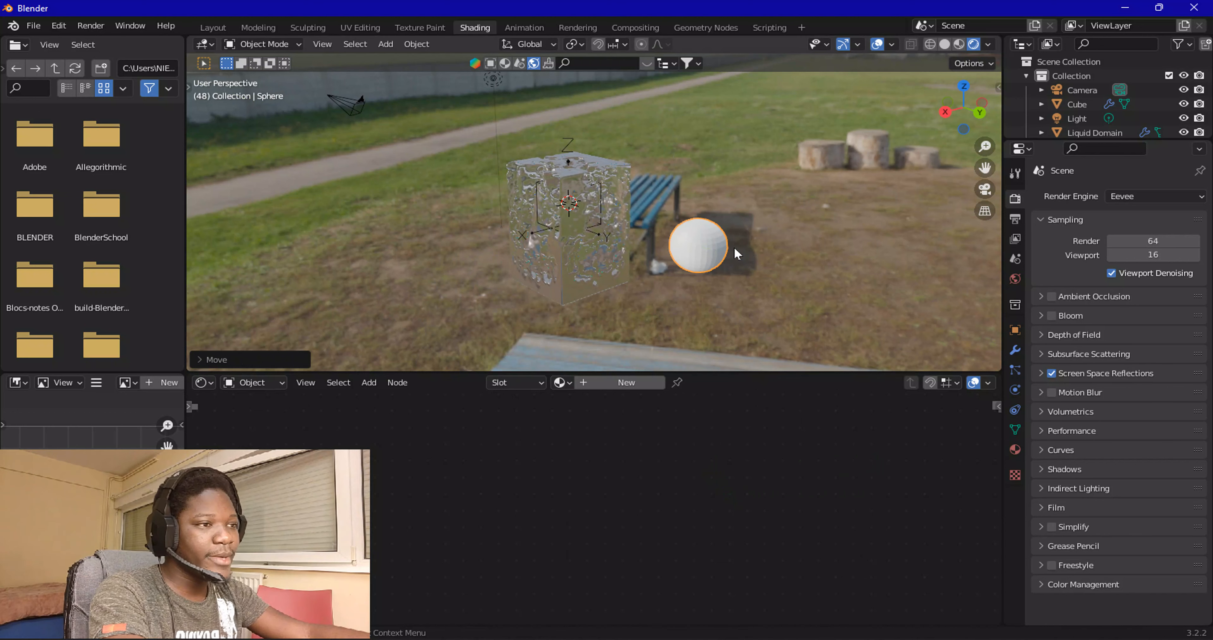
Step: Add a level 2 subdivision surface to the UV sphere
scroll(736, 254, "up", 4)
middle_click_drag(737, 253, 610, 199, "shift")
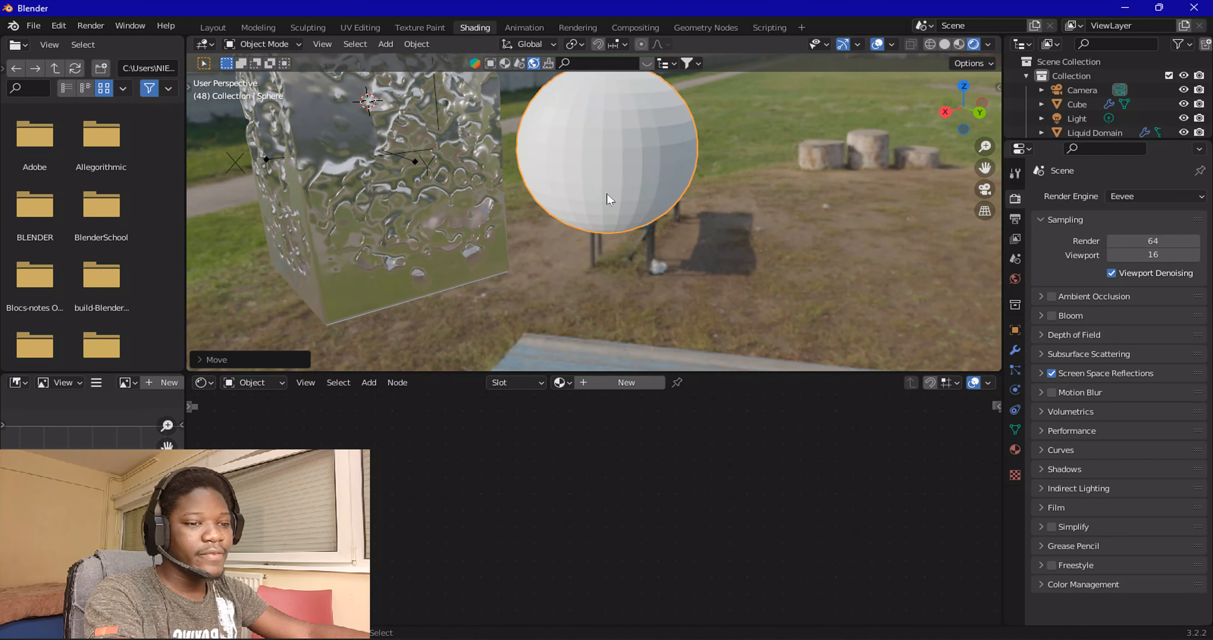
key("ctrl+2")
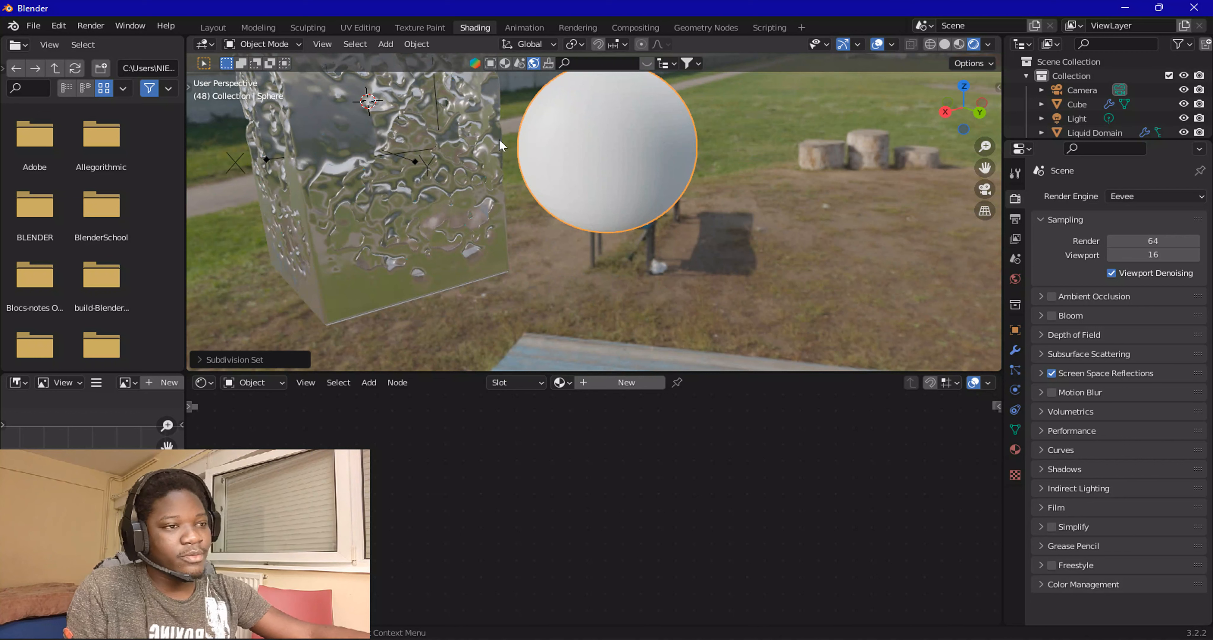
Step: Create a material slot on the sphere and assign the existing Liquid Domain Material to it
left_click_drag(984, 168, 683, 188)
left_click(628, 383)
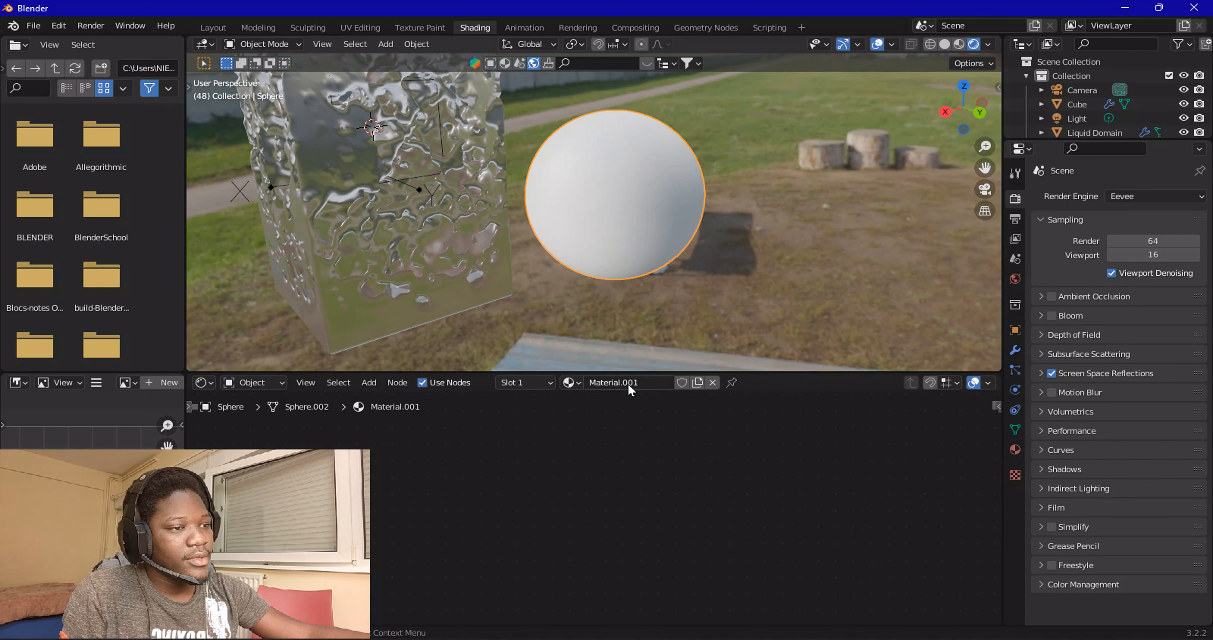
left_click(575, 384)
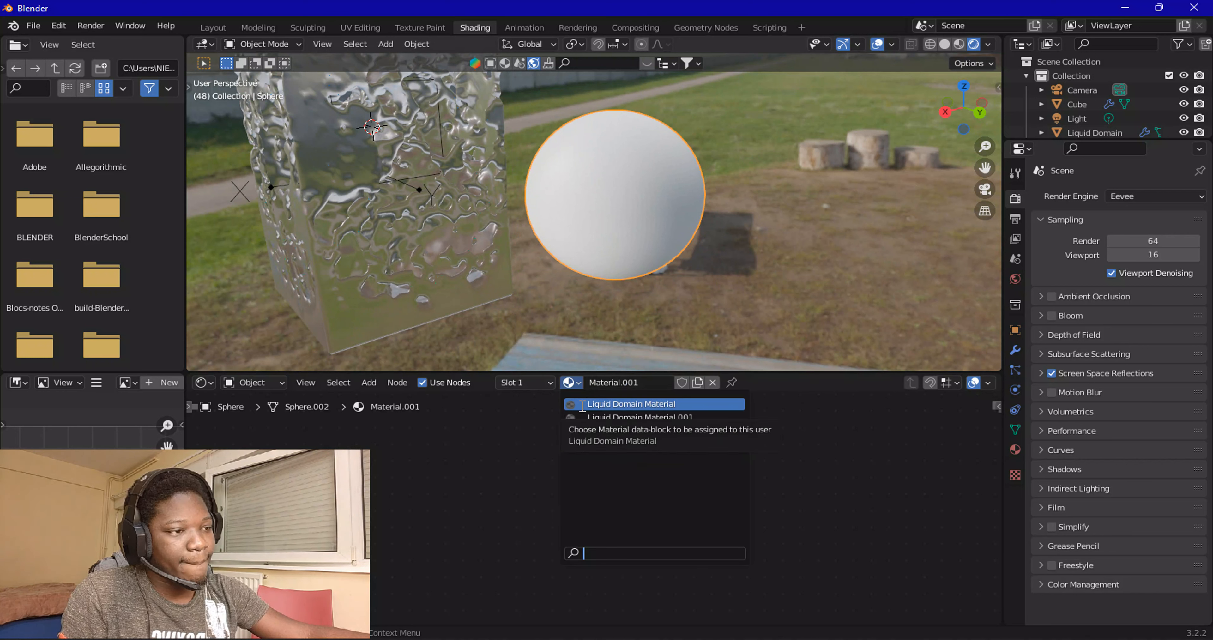
left_click(601, 403)
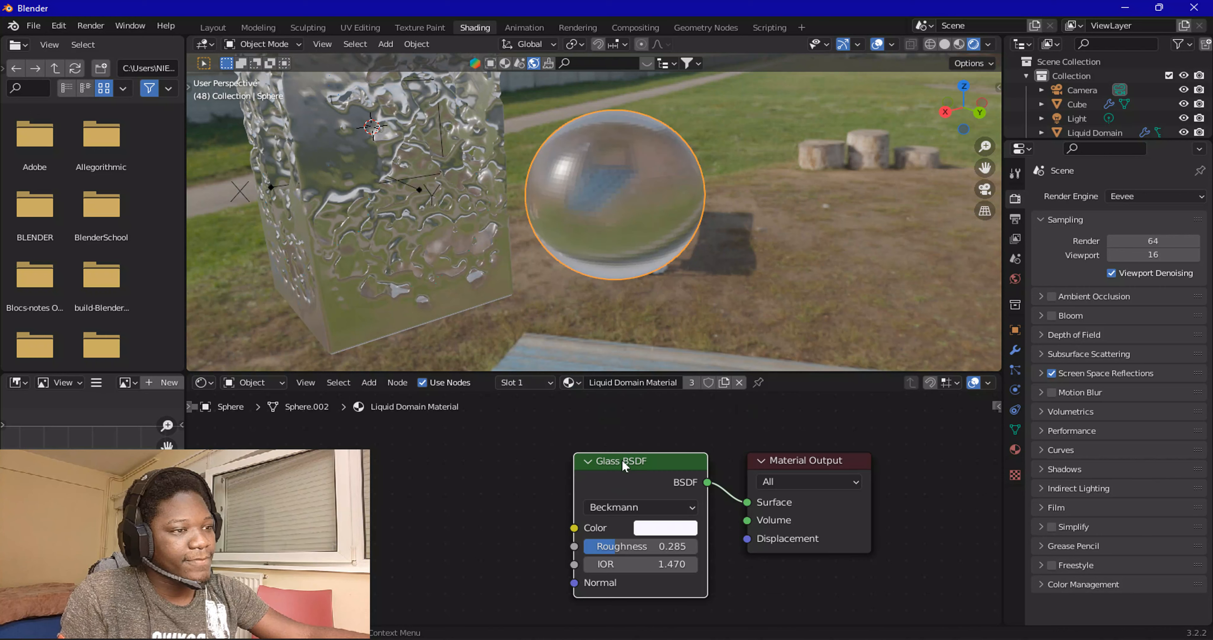
Step: Apply smooth shading to the glass sphere
middle_click_drag(676, 259, 665, 216)
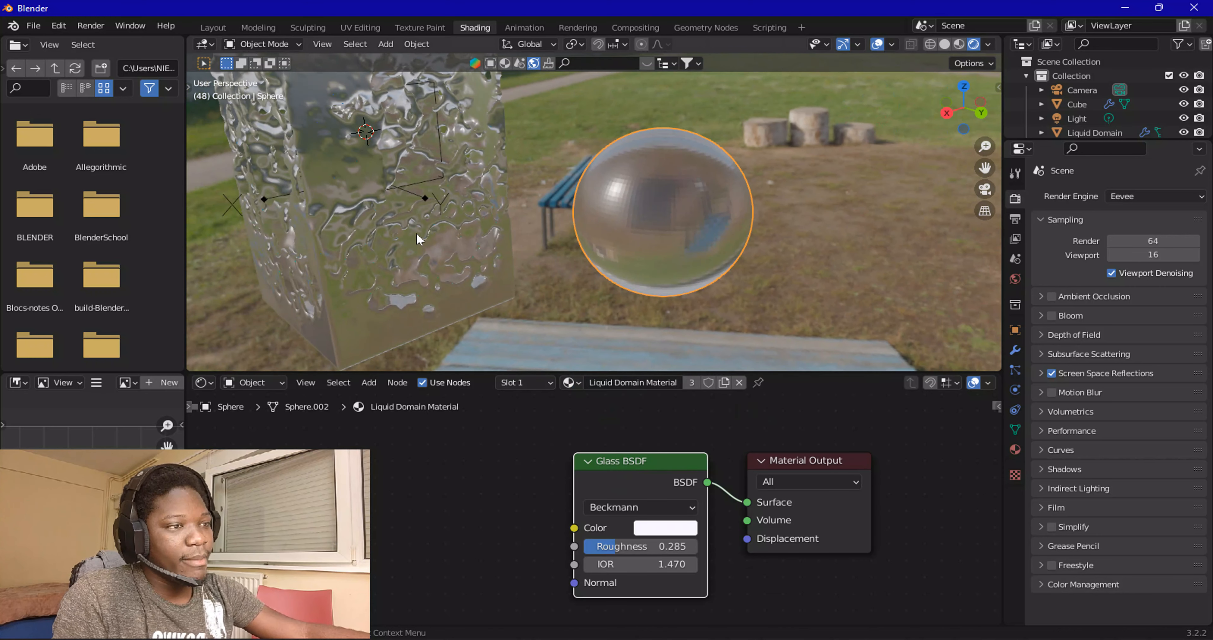
right_click(674, 207)
left_click(661, 203)
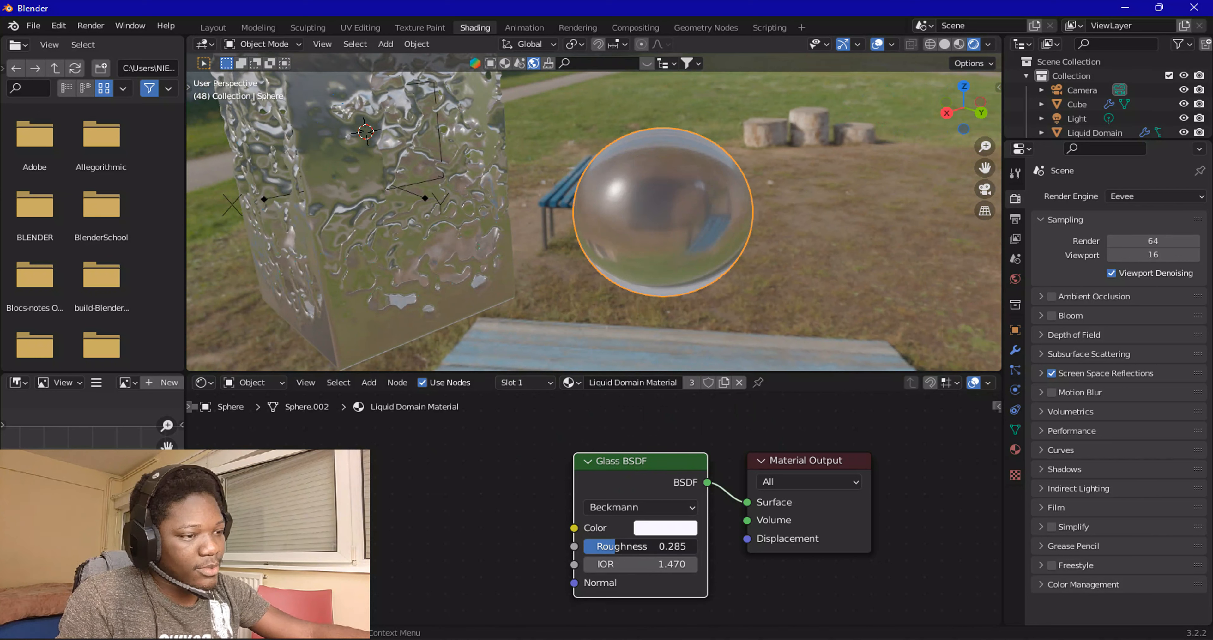
Step: Raise the Glass BSDF roughness to 0.315 and deselect the sphere to view its surface
left_click_drag(612, 546, 615, 546)
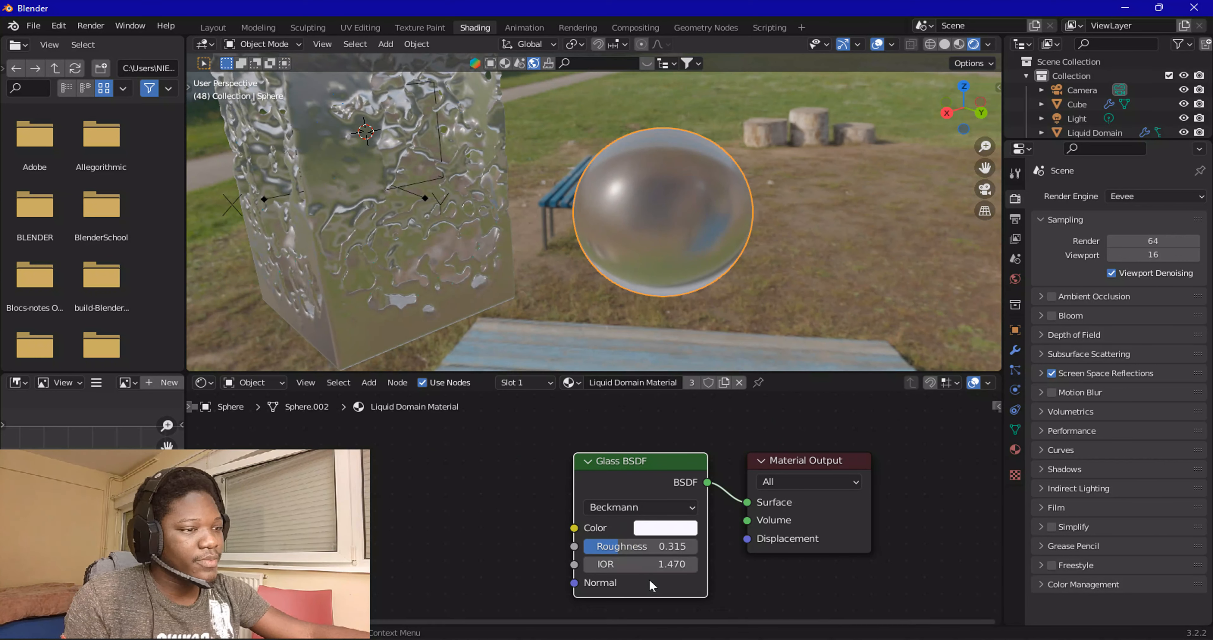
left_click(639, 505)
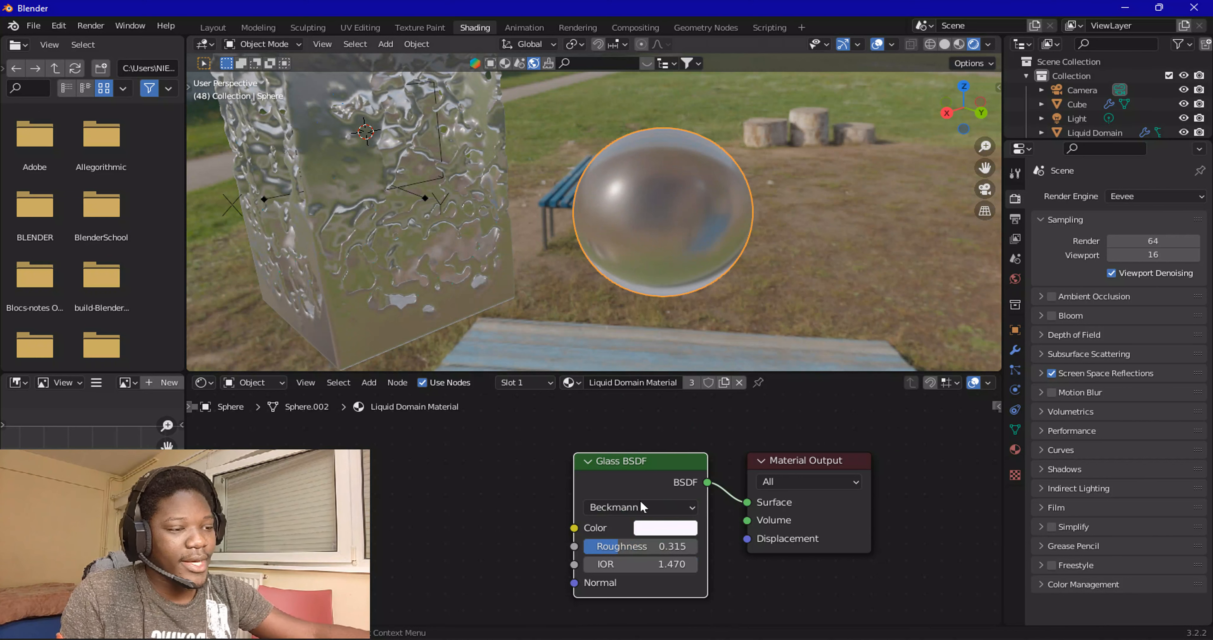
left_click(801, 214)
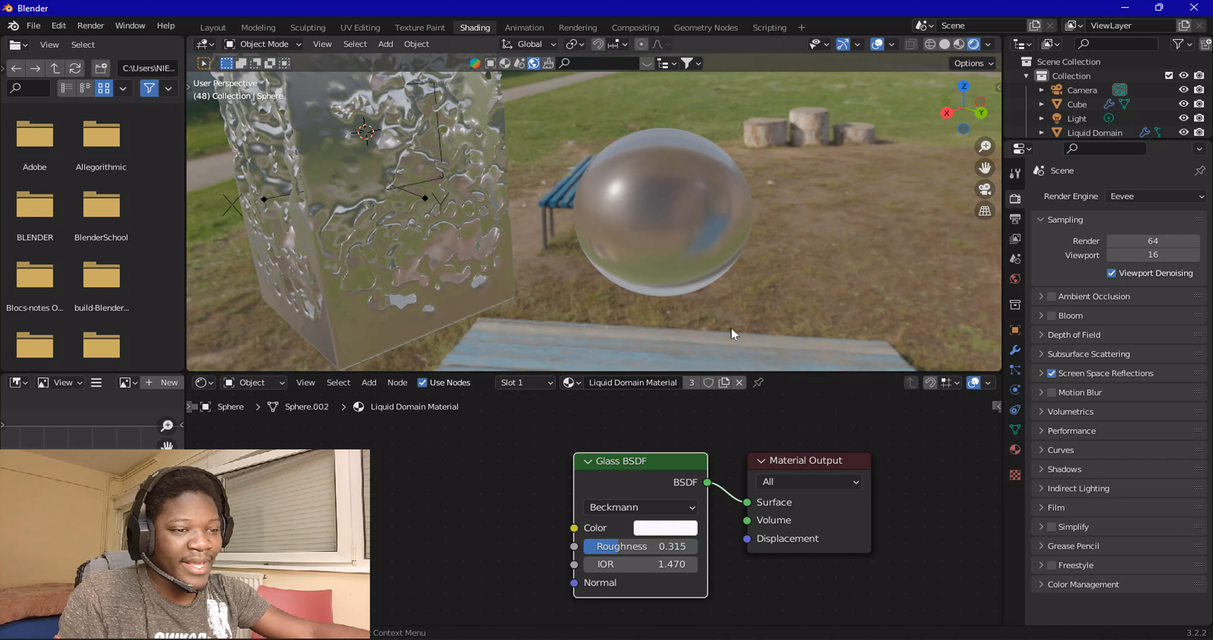
Step: Choose GGX as the Glass BSDF distribution and inspect the highlight on the sphere from near and far
left_click(615, 508)
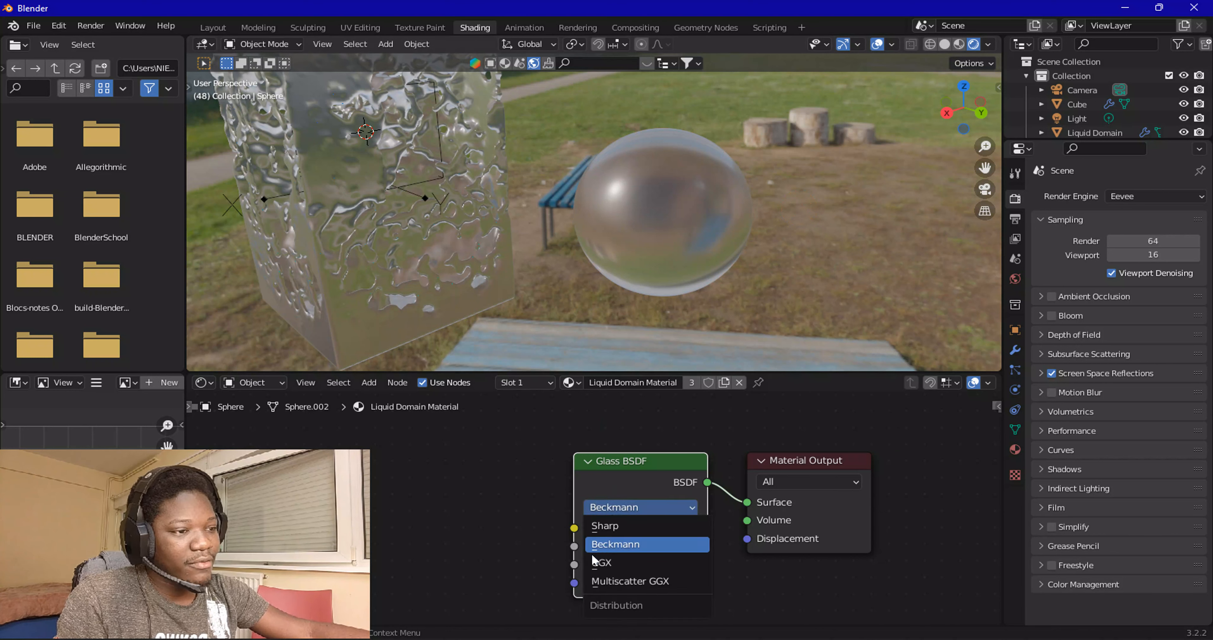
left_click(633, 570)
mouse_move(520, 166)
middle_mouse_down()
mouse_move(550, 162)
mouse_move(521, 179)
middle_mouse_up()
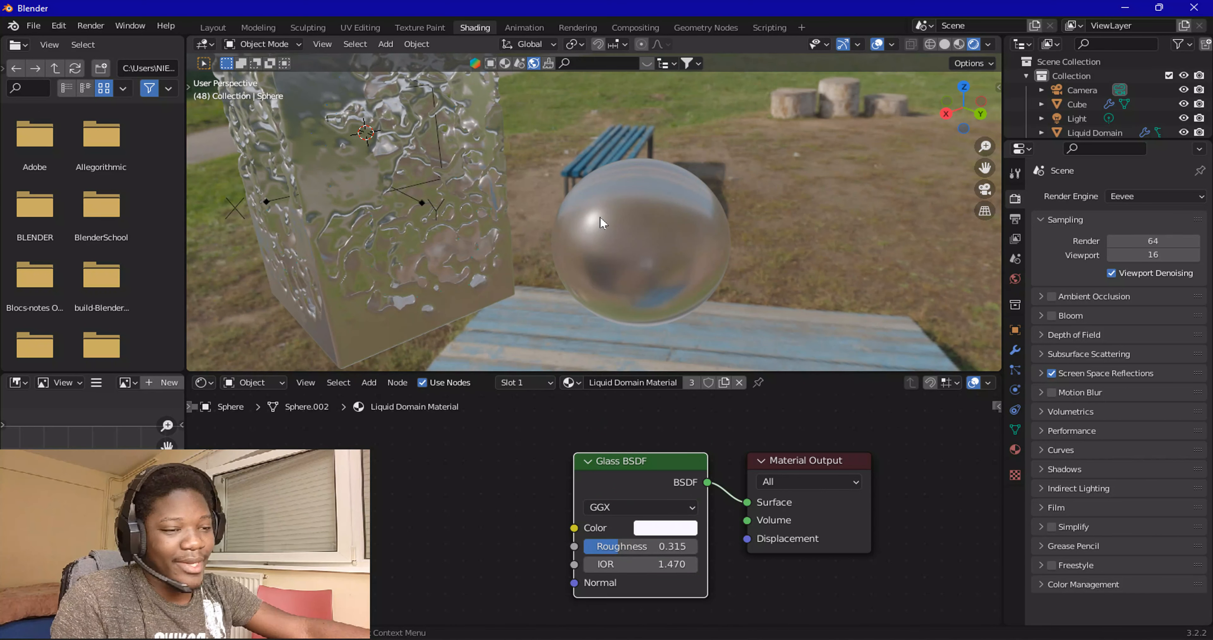
scroll(604, 222, "up", 2)
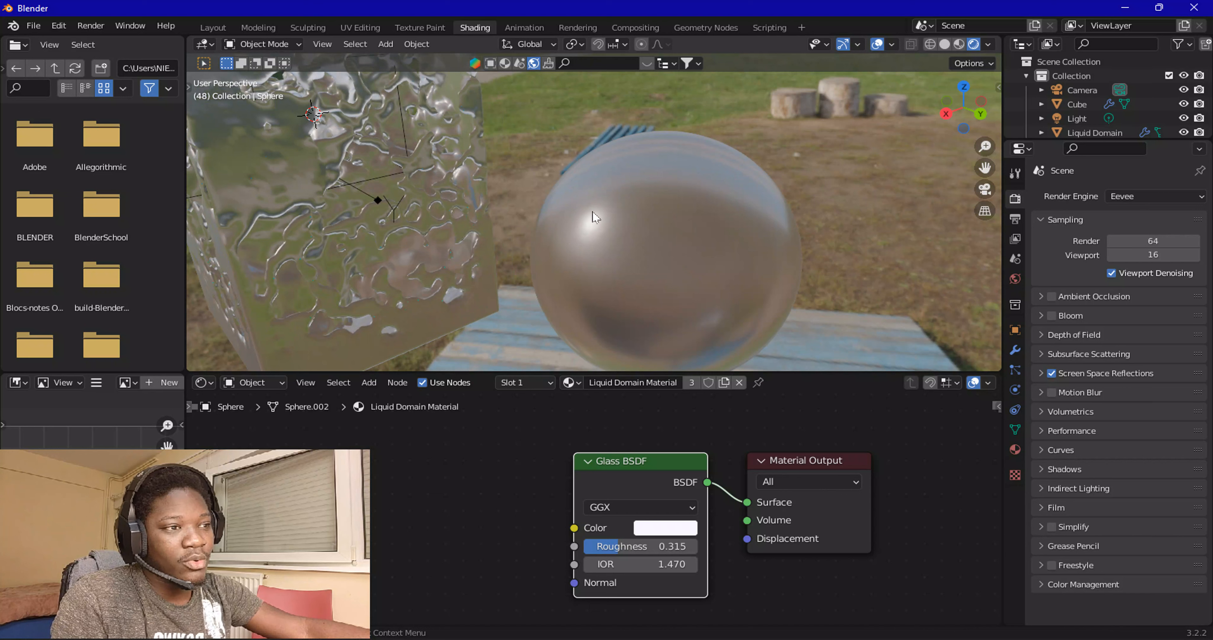
scroll(682, 193, "down", 3)
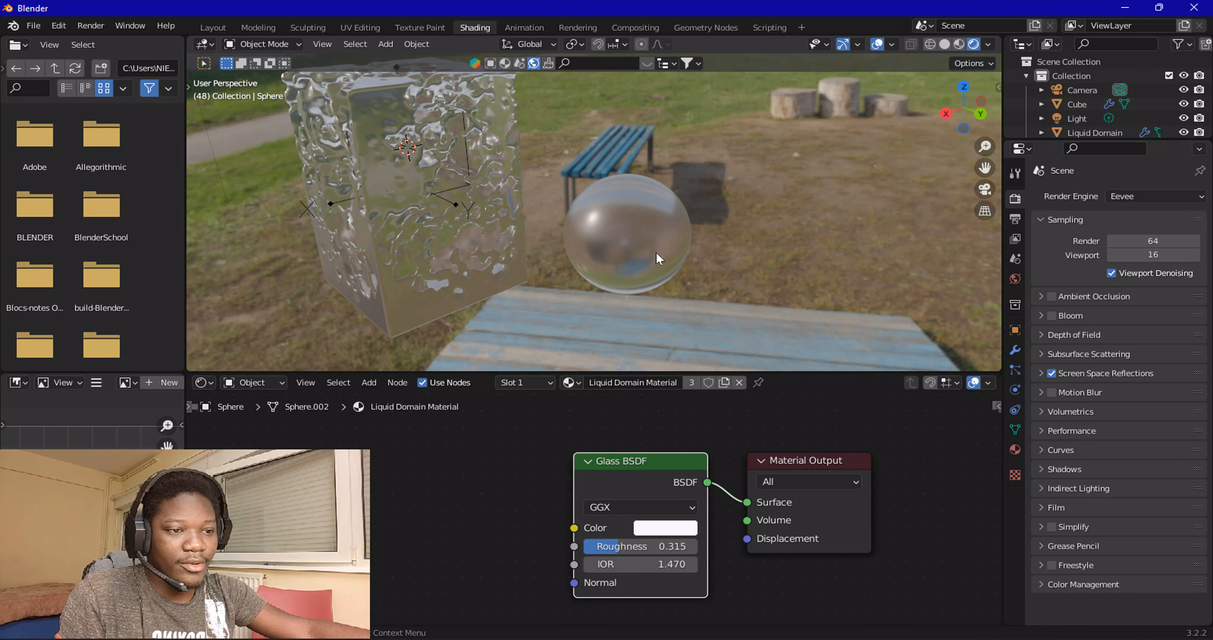
scroll(656, 254, "up", 2)
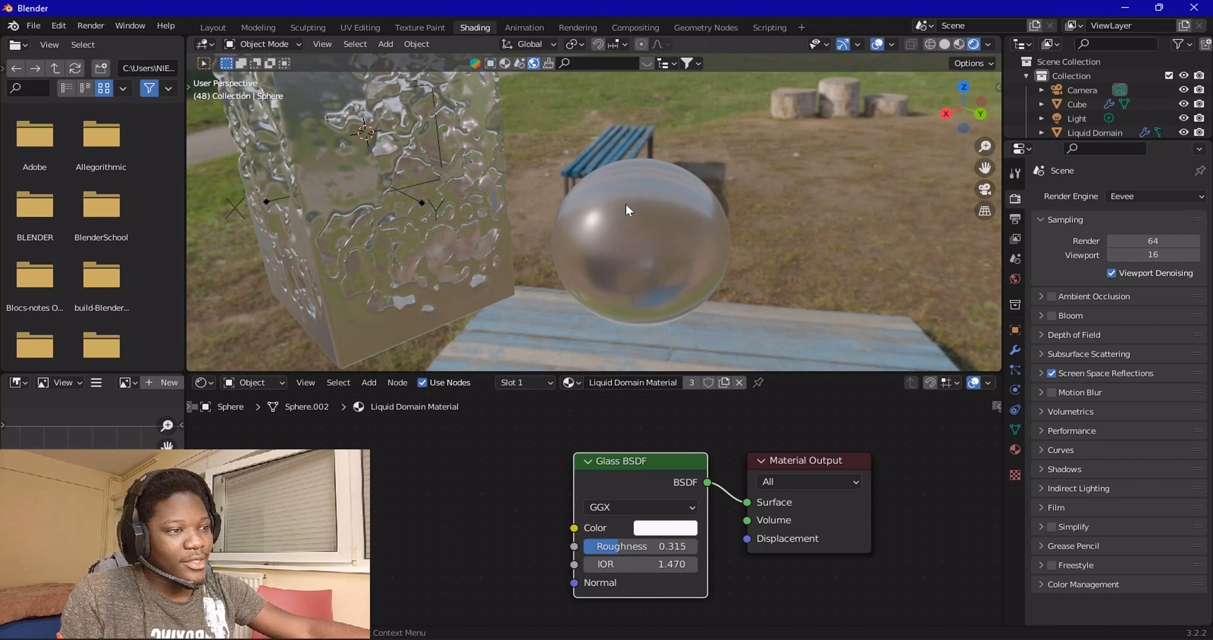
scroll(620, 248, "down", 2)
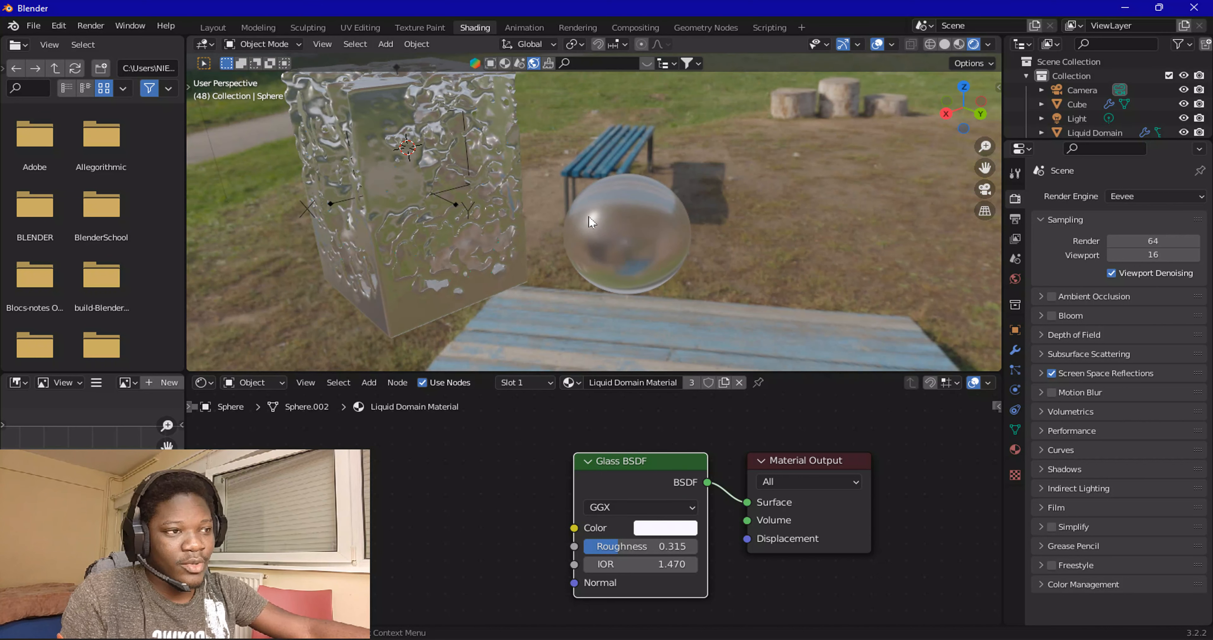
Step: Try Multiscatter GGX as the Glass BSDF distribution and compare the sphere's look up close
left_click(640, 513)
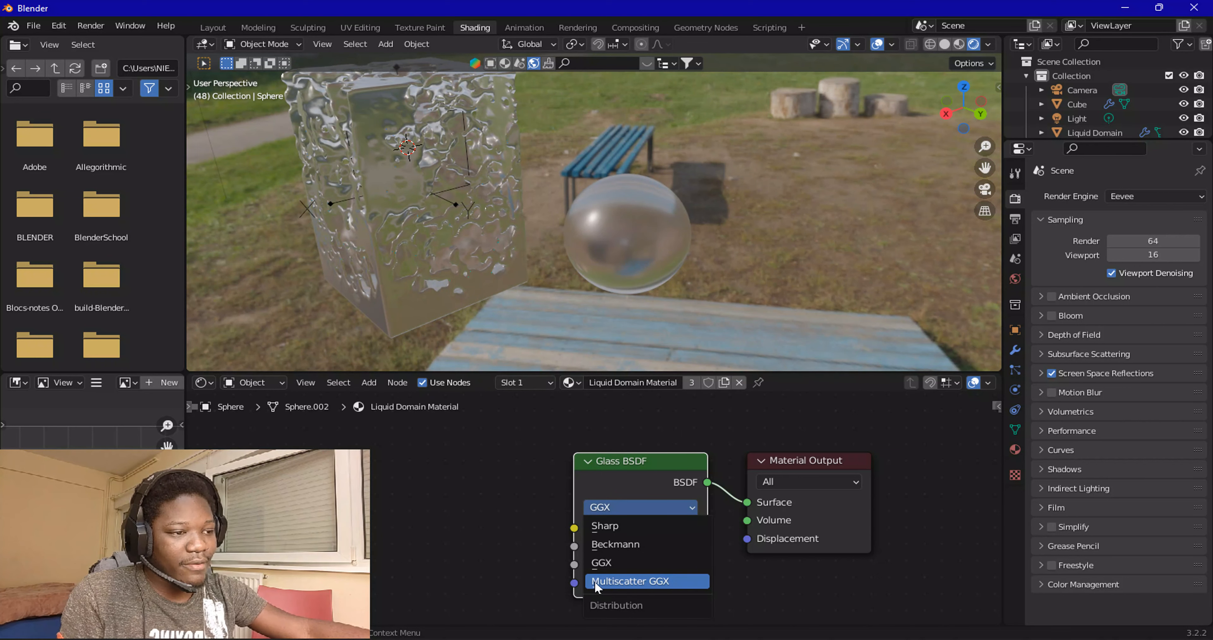
left_click(607, 581)
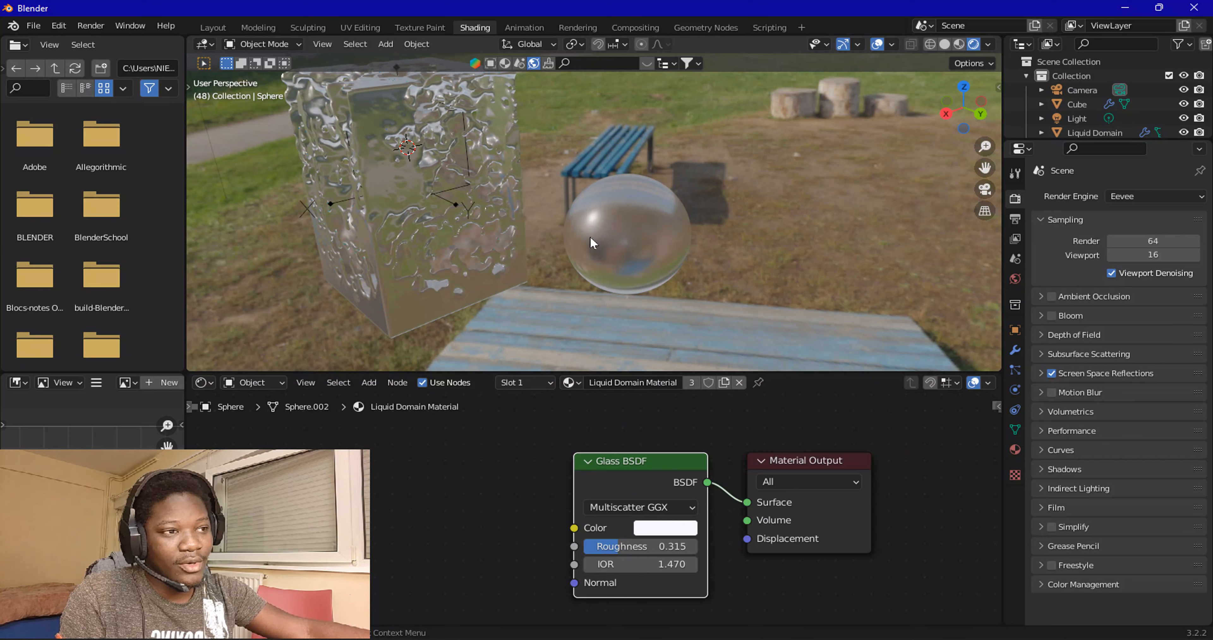
scroll(592, 242, "up", 2)
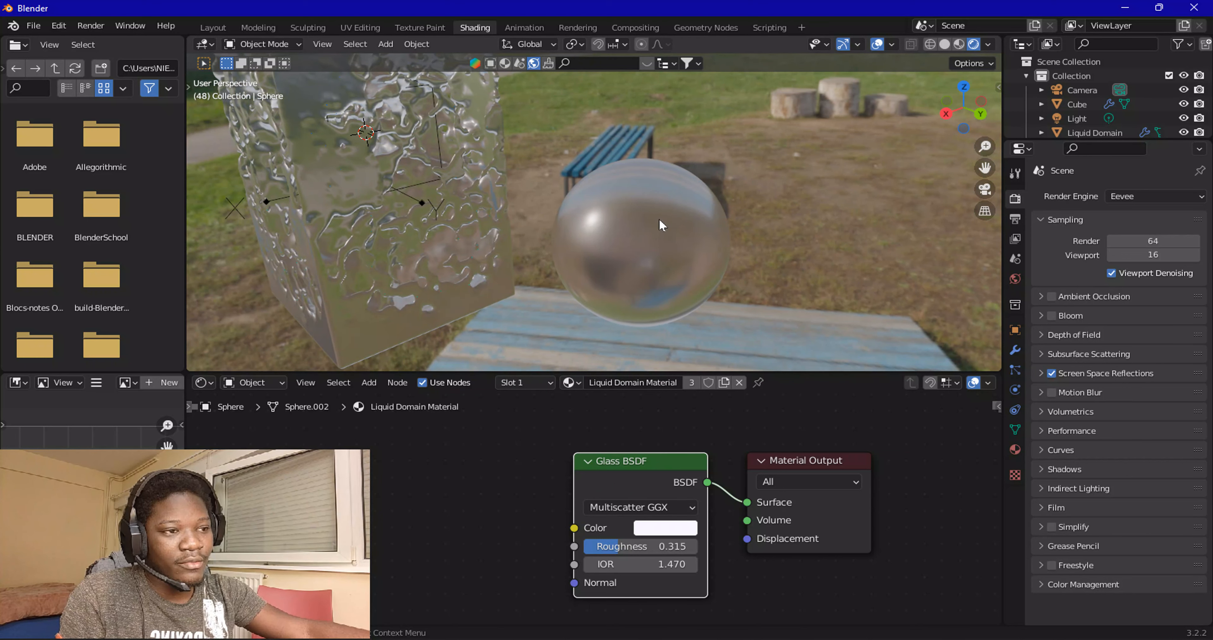
scroll(687, 259, "down", 3)
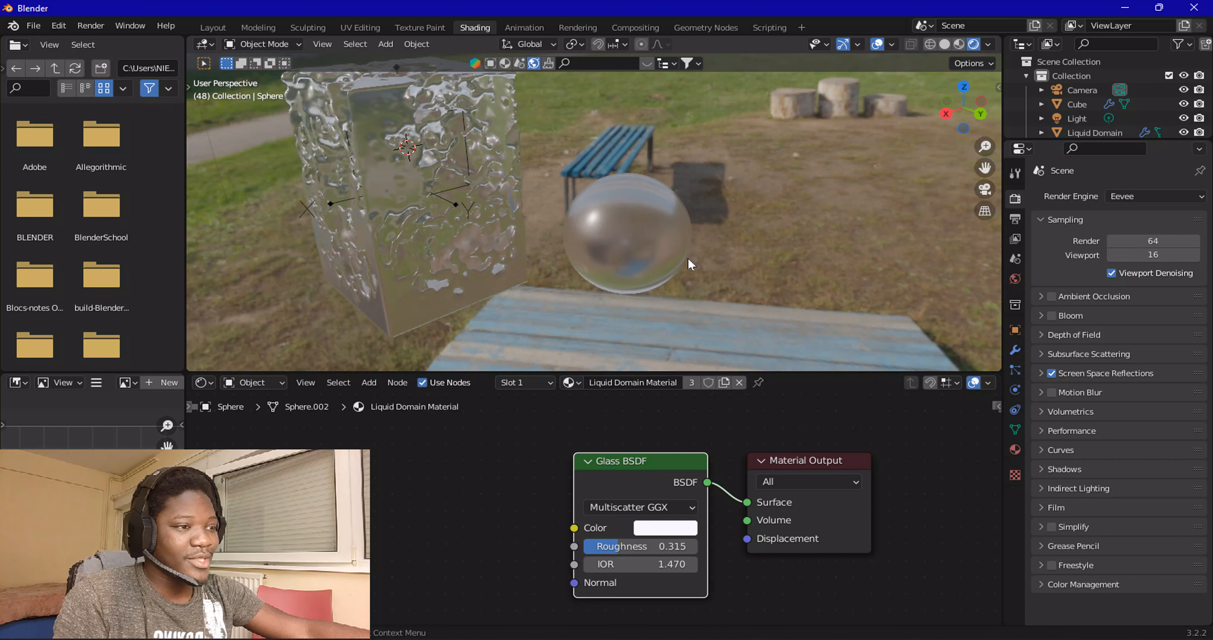
Step: Duplicate the glass sphere and place the copy next to the original, on the side away from the liquid
left_click(631, 238)
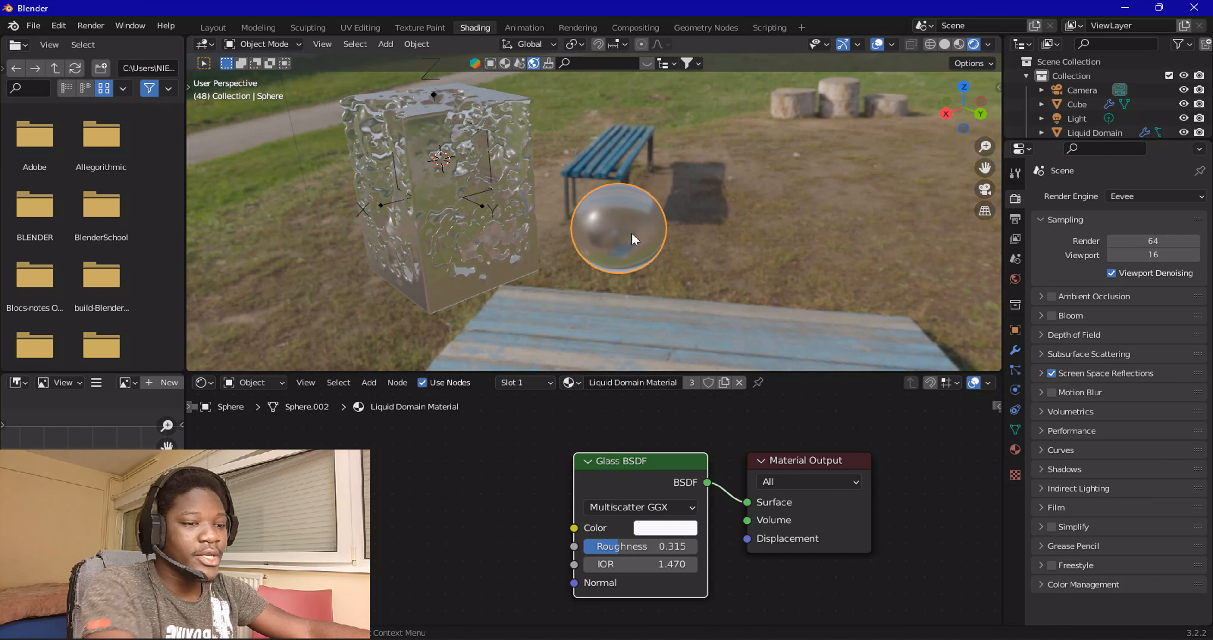
key("shift+d")
left_click(743, 250)
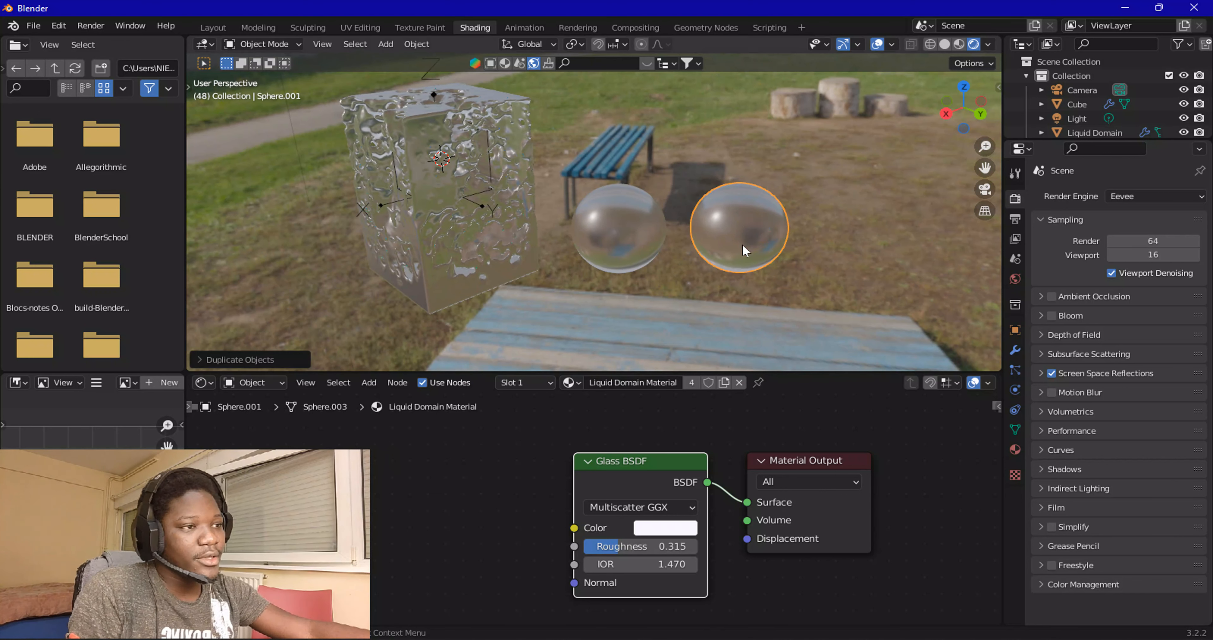
Step: Select the original sphere and set its Glass BSDF distribution to GGX, leaving the material name unedited
left_click(624, 222)
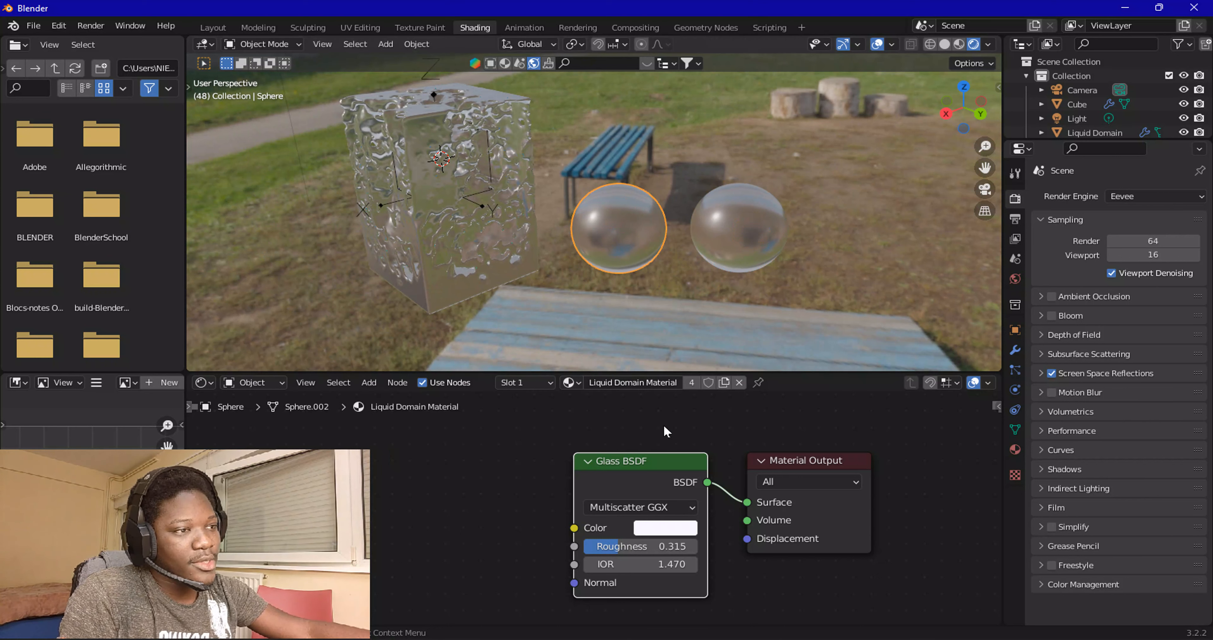
left_click(633, 510)
left_click(610, 560)
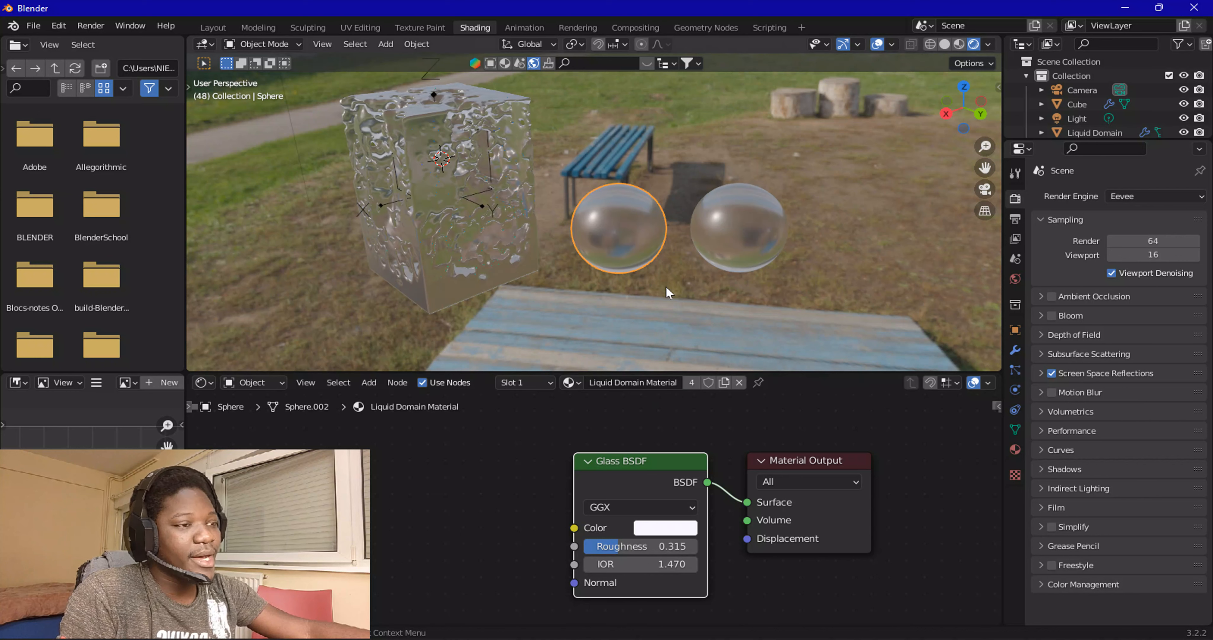
double_click(680, 382)
key("Escape")
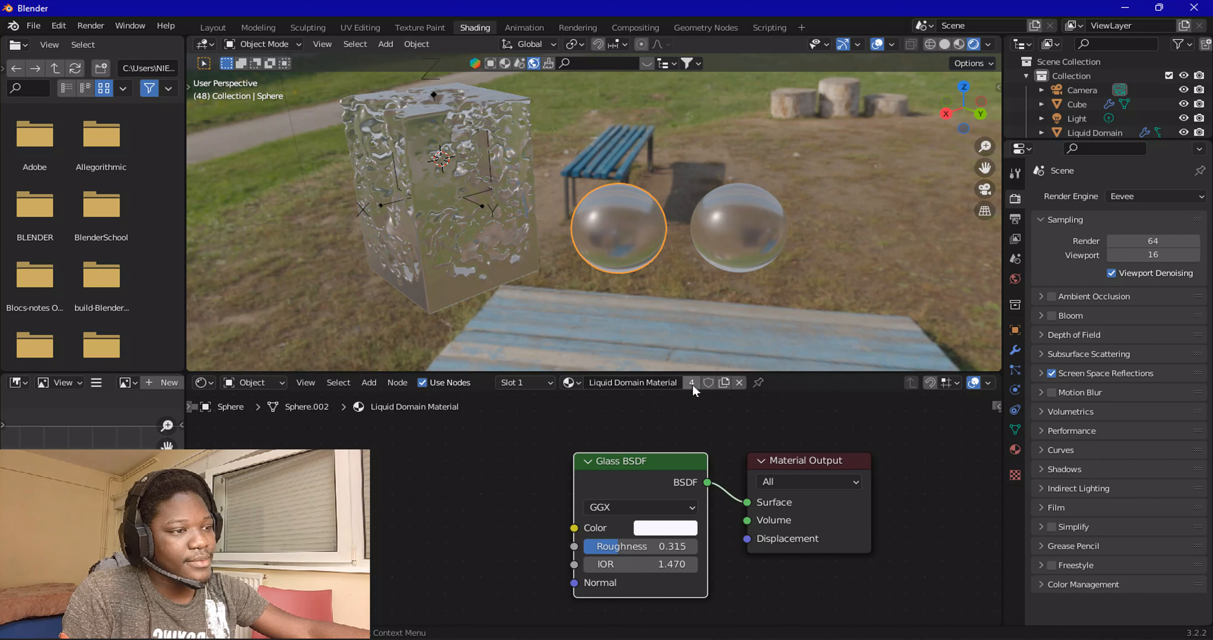
Step: Select the duplicated sphere and make its Liquid Domain Material a single-user copy
left_click(776, 219)
left_click(691, 382)
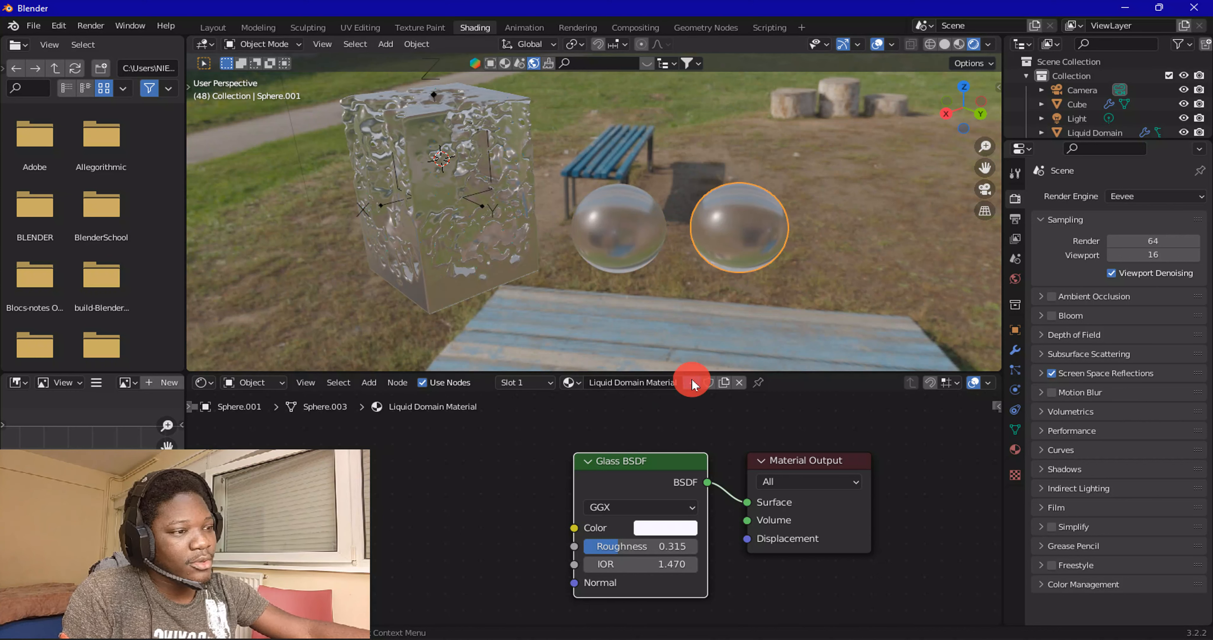
Step: Set the duplicated sphere's Glass BSDF distribution to Multiscatter GGX, compare both spheres up close, and clear the selection
left_click(616, 507)
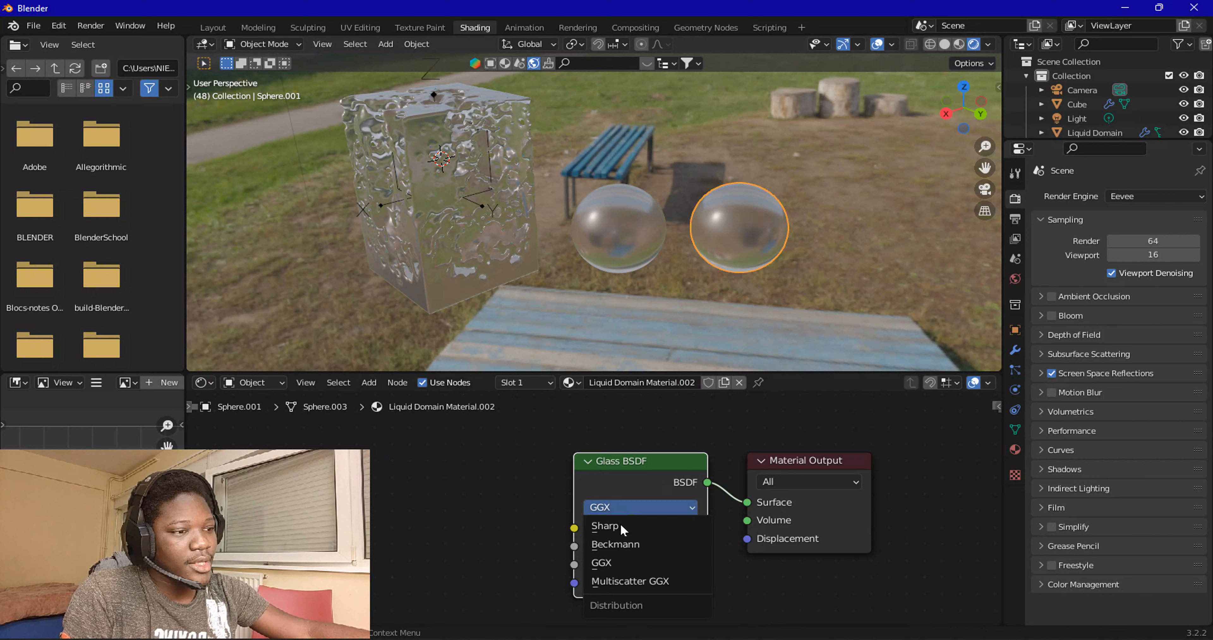
left_click(617, 581)
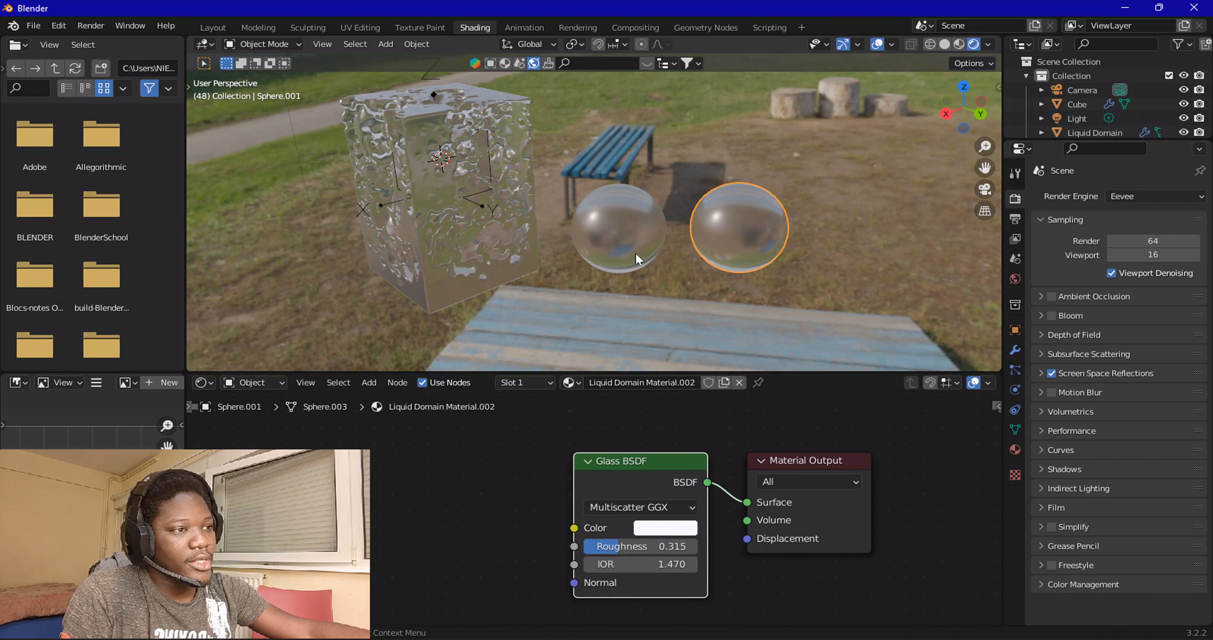
scroll(687, 266, "up", 4)
left_click_drag(984, 168, 1026, 164)
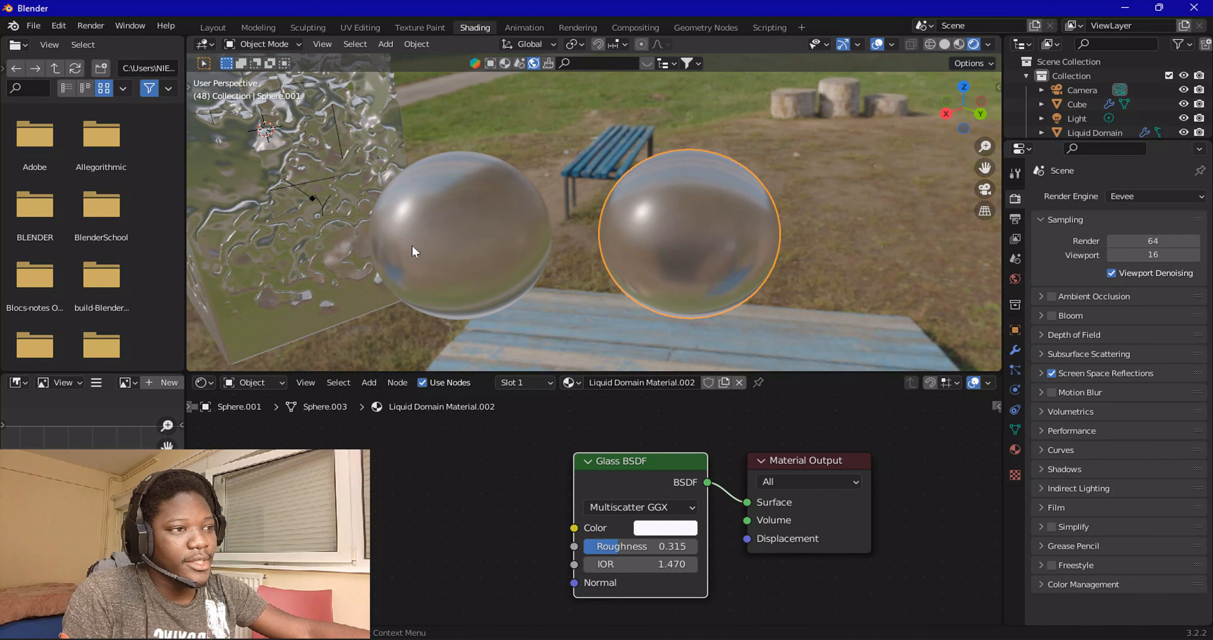
left_click(807, 233)
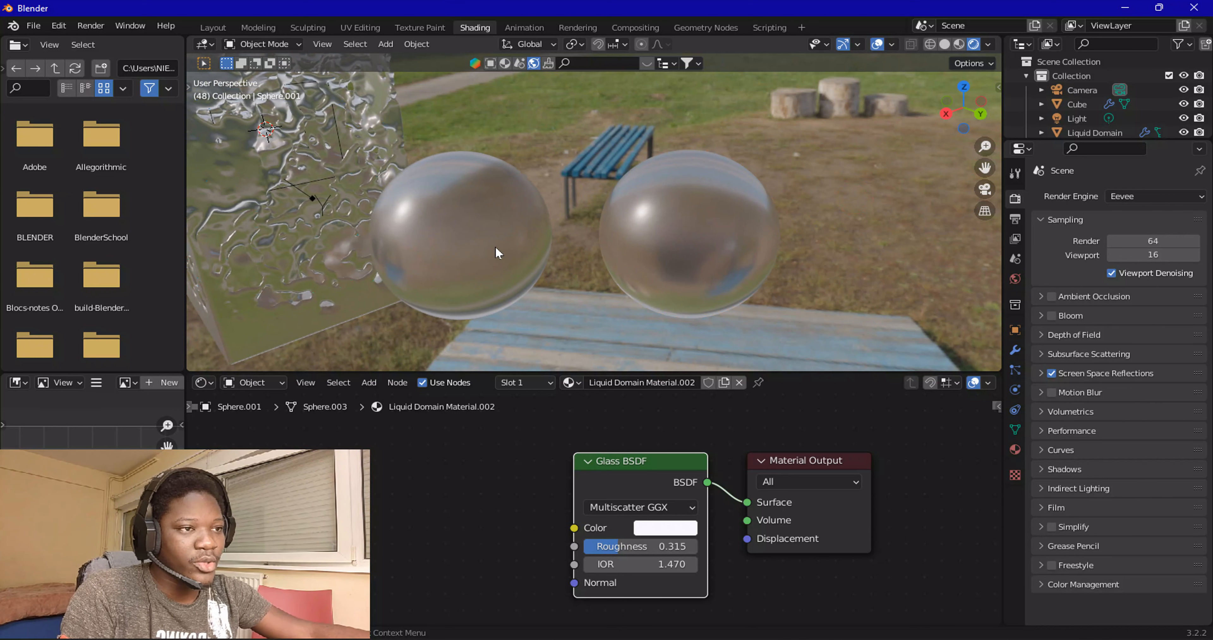
Step: Switch the render engine to Cycles and pause the viewport preview render of the two spheres
left_click(1153, 196)
left_click(1132, 237)
left_click(988, 44)
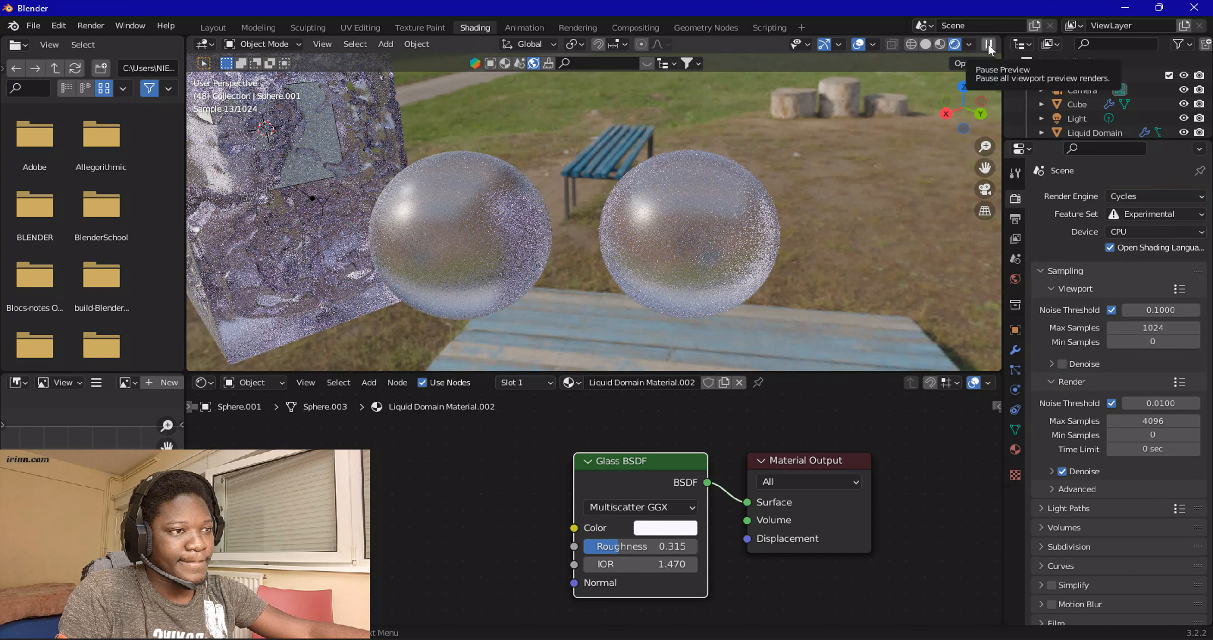
left_click(988, 45)
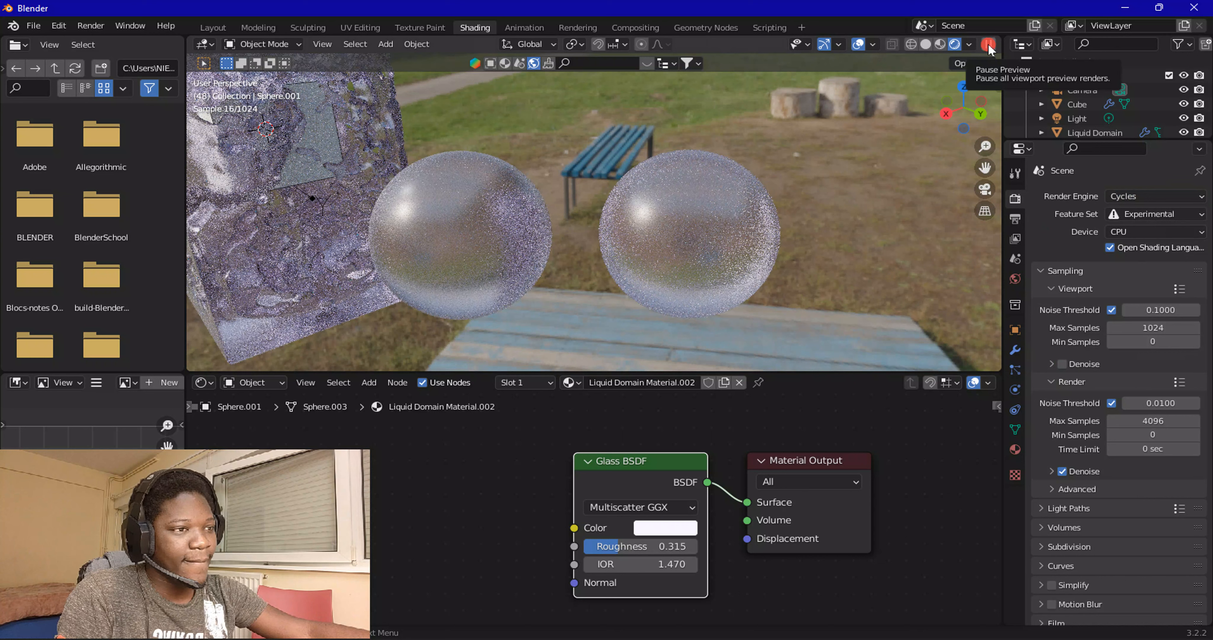